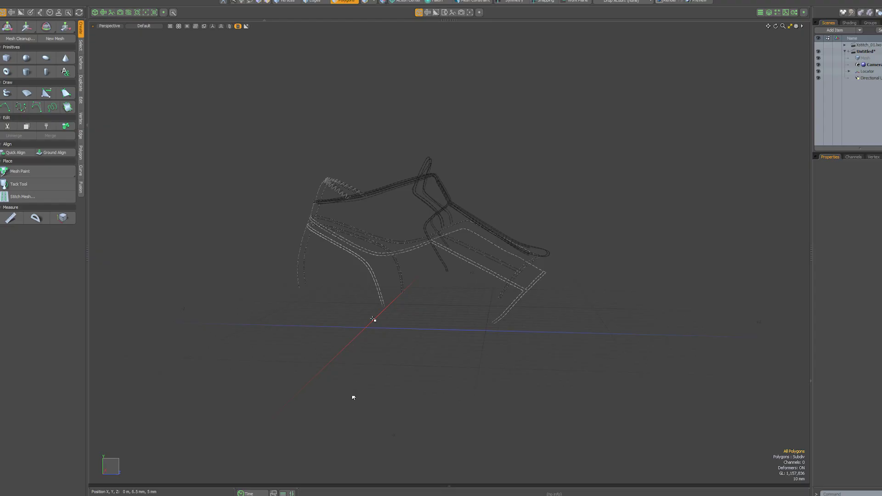
Step: Examine the finished stitching on the shoe model and the stitches around the T-shirt's collar up close
mouse_move(404, 324)
left_mouse_down("alt")
mouse_move(446, 326)
mouse_move(393, 326)
left_mouse_up("alt")
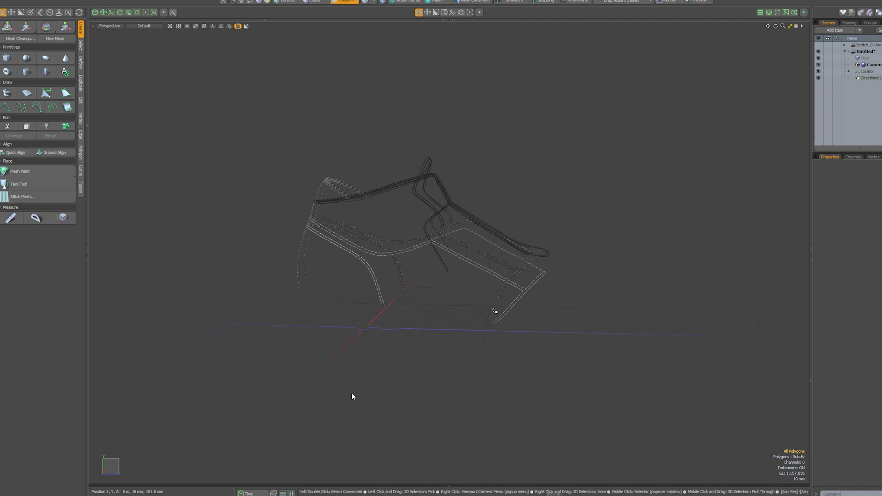
left_click_drag(497, 294, 531, 277, "ctrl+alt")
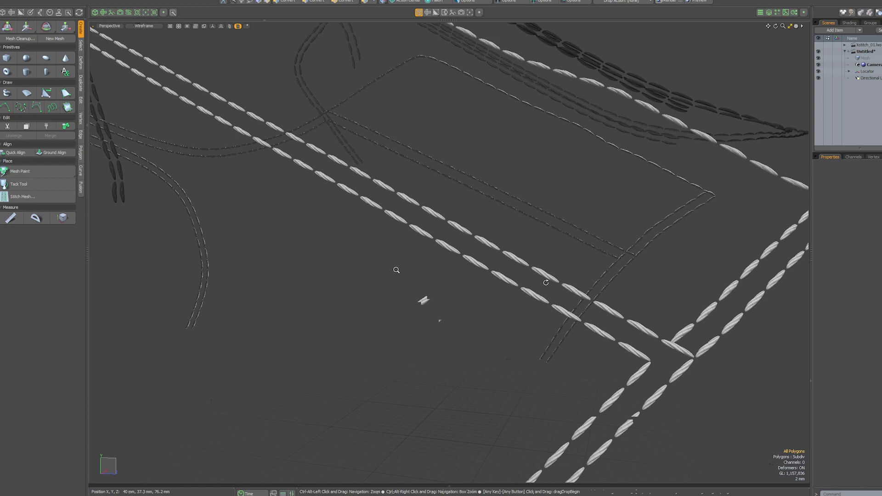
mouse_move(395, 270)
left_mouse_down("ctrl+alt")
mouse_move(335, 274)
mouse_move(393, 279)
left_mouse_up("ctrl+alt")
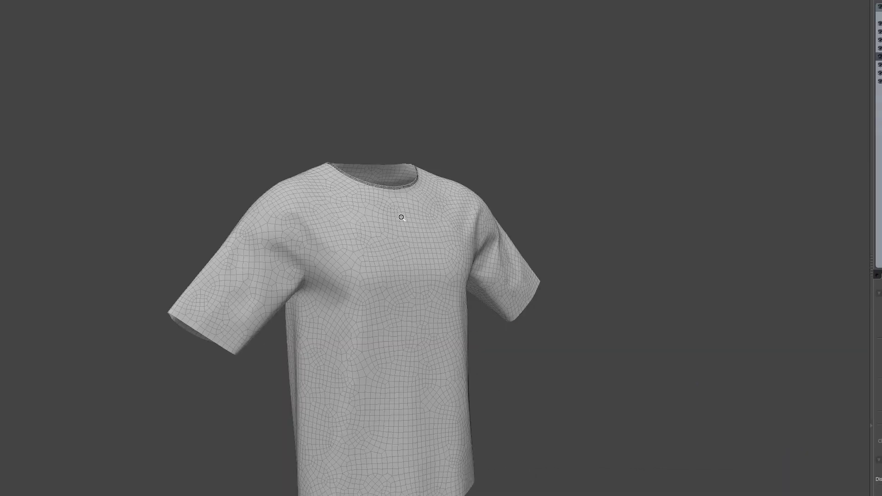
scroll(387, 181, "up", 5)
left_click_drag(459, 203, 502, 227, "ctrl+alt")
left_click_drag(416, 262, 443, 242, "alt")
left_click_drag(357, 228, 451, 196, "ctrl+alt")
middle_click_drag(452, 196, 436, 203)
scroll(436, 202, "down", 3)
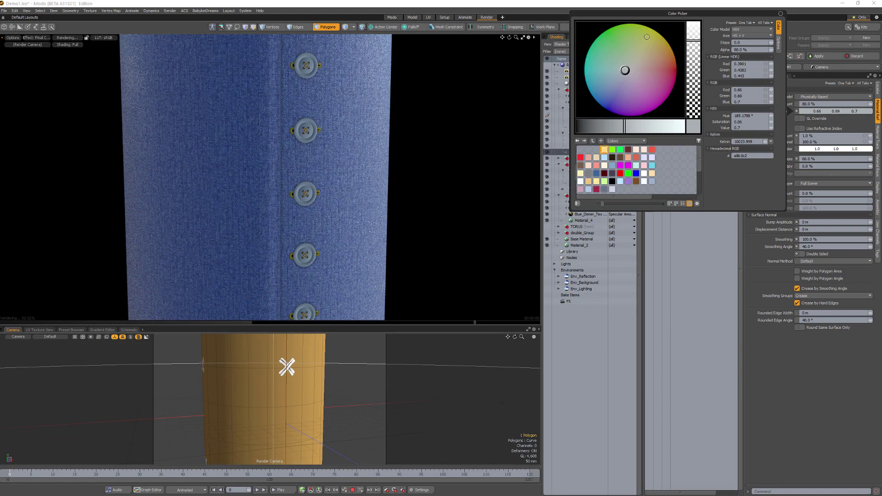
left_click(646, 37)
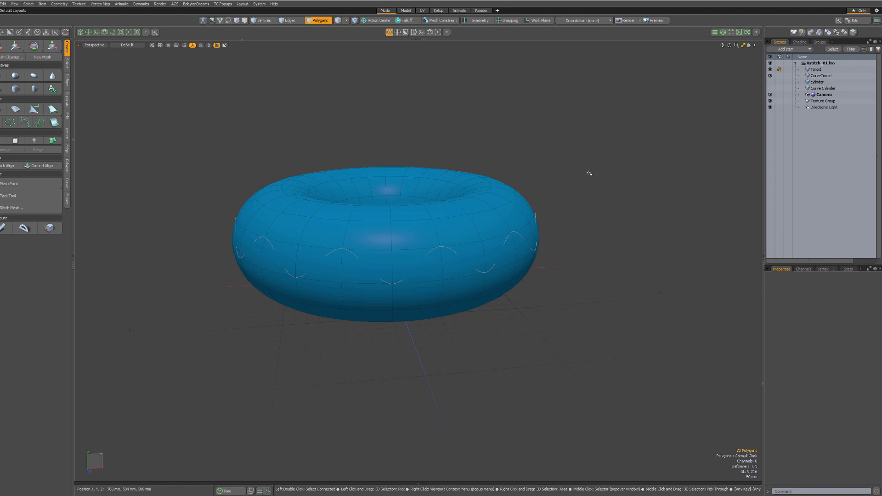
Step: Load the Stitch V1 preset into the scene from the Stitchmap kit's Stitches presets
left_click(853, 20)
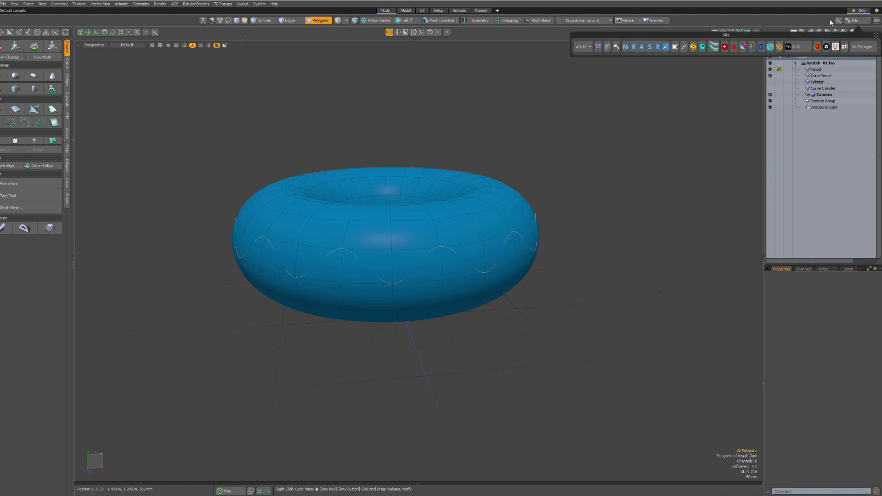
left_click(693, 49)
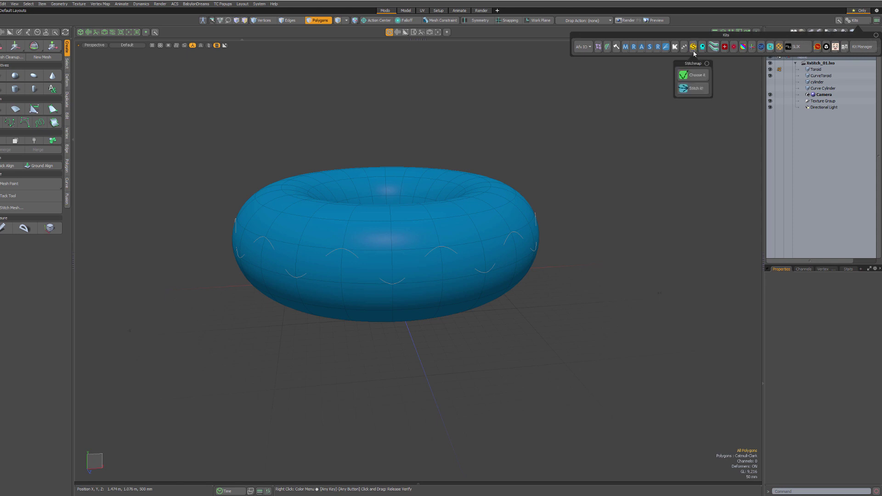
left_click_drag(684, 67, 165, 83)
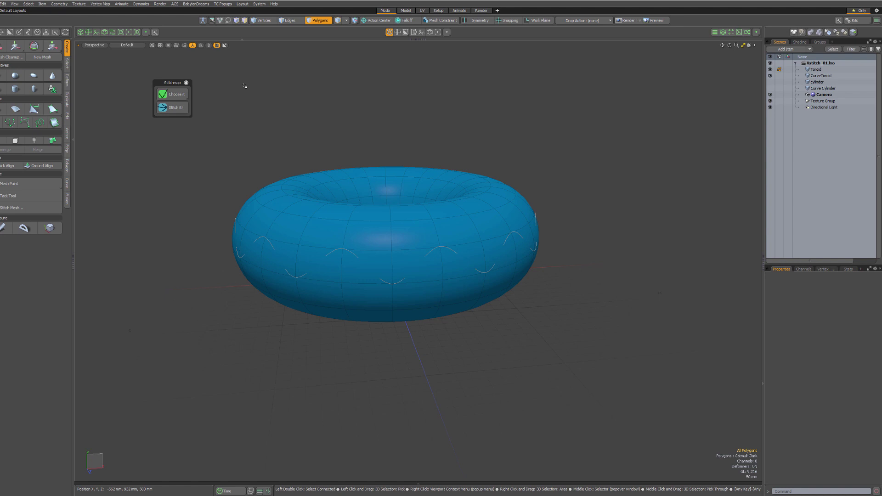
left_click(175, 95)
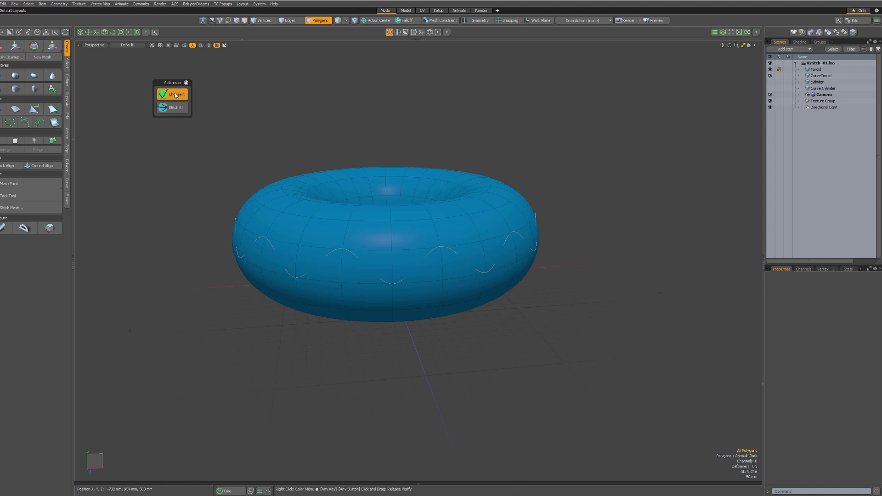
left_click_drag(112, 110, 72, 142)
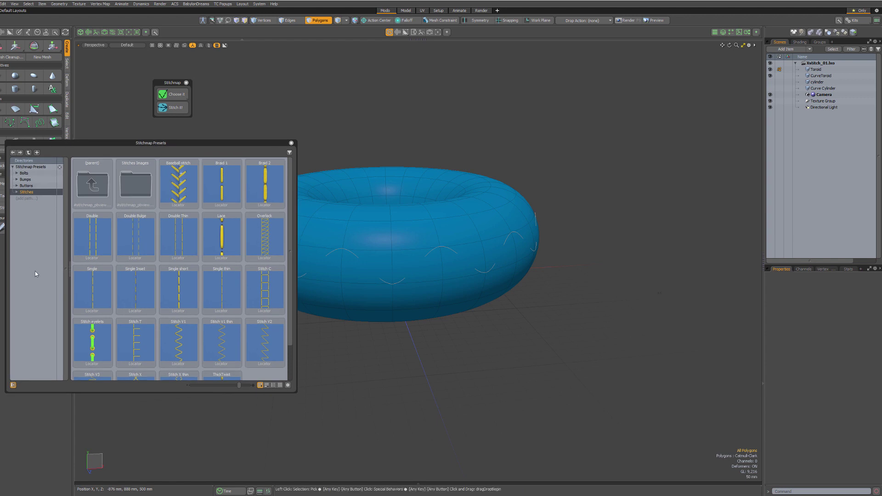
scroll(137, 303, "down", 1)
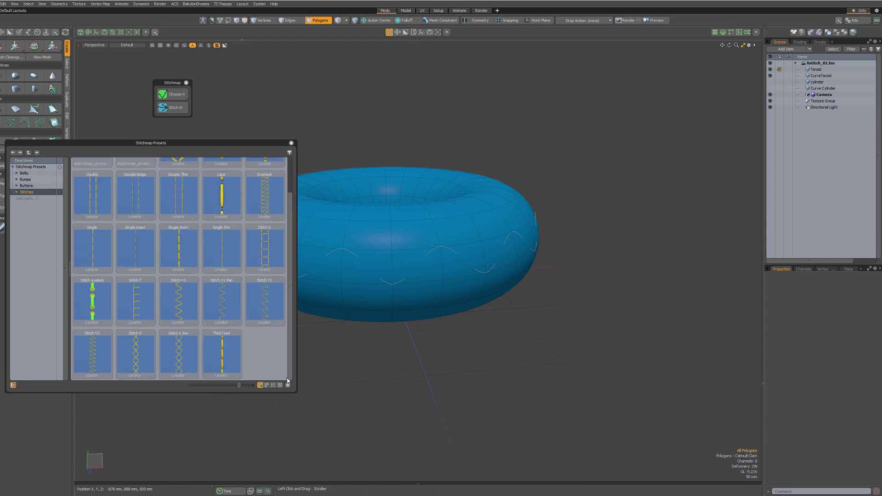
double_click(175, 300)
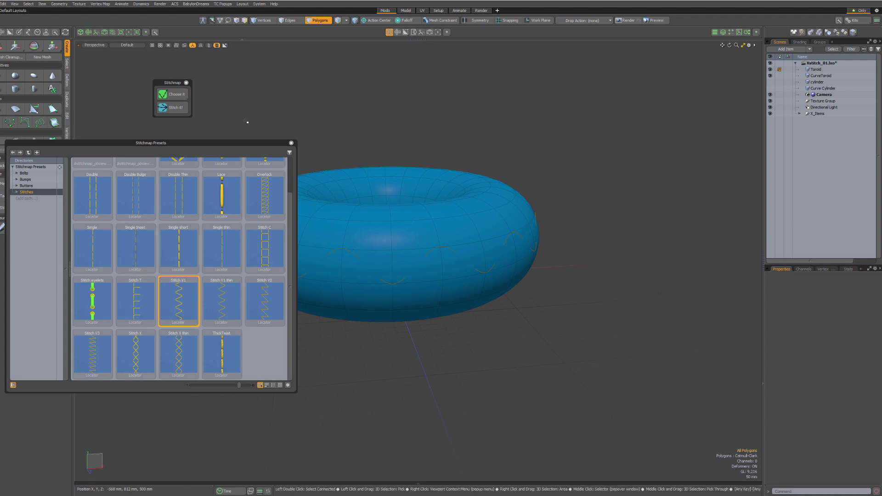
left_click(291, 143)
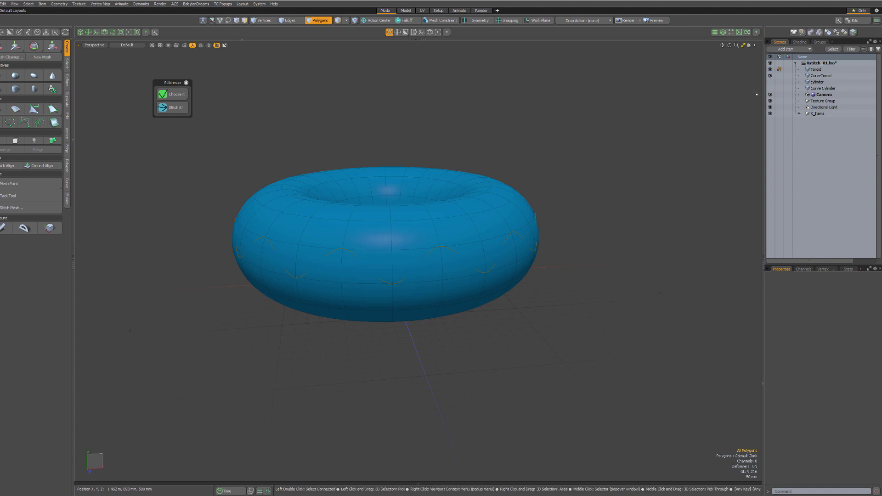
Step: Stitch the Toroid mesh with Stitchmap, naming the curve particle generator mystitch and using CurveToroid as its source curve
left_click(829, 70)
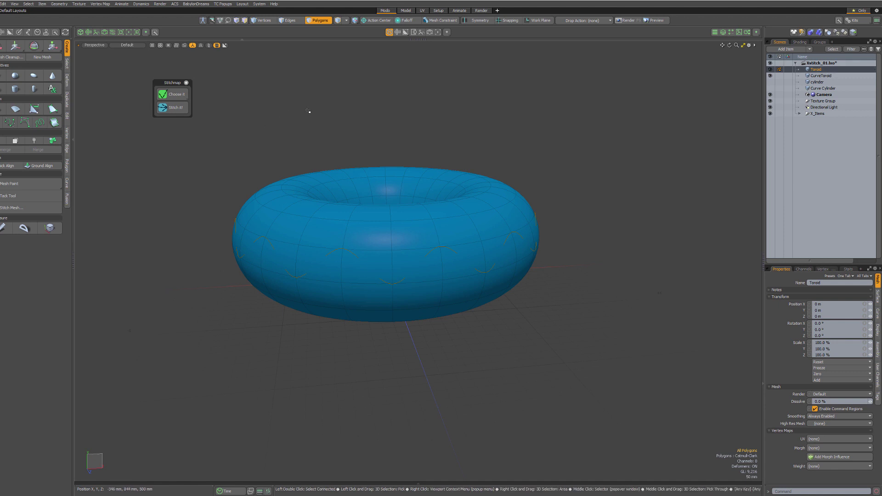
left_click(176, 109)
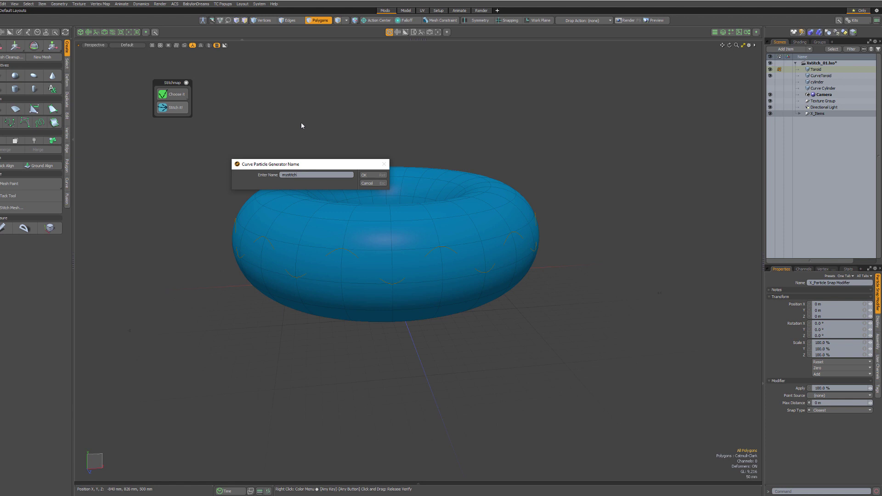
left_click(368, 175)
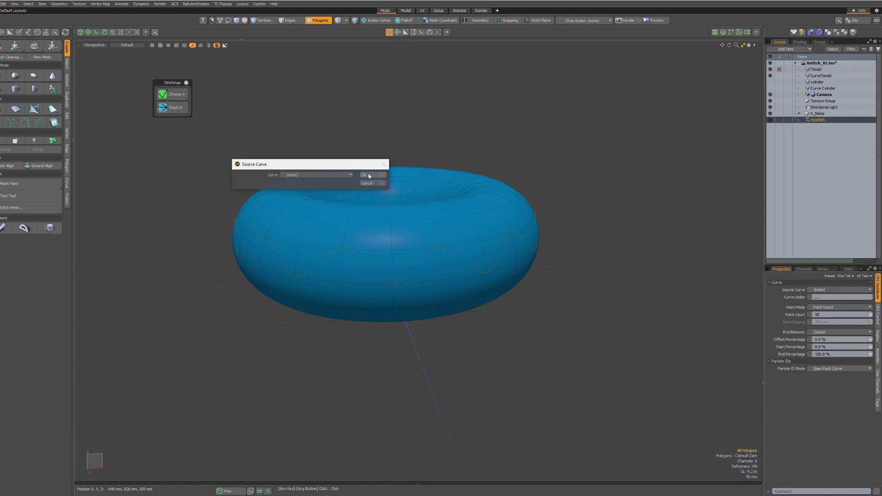
left_click(330, 176)
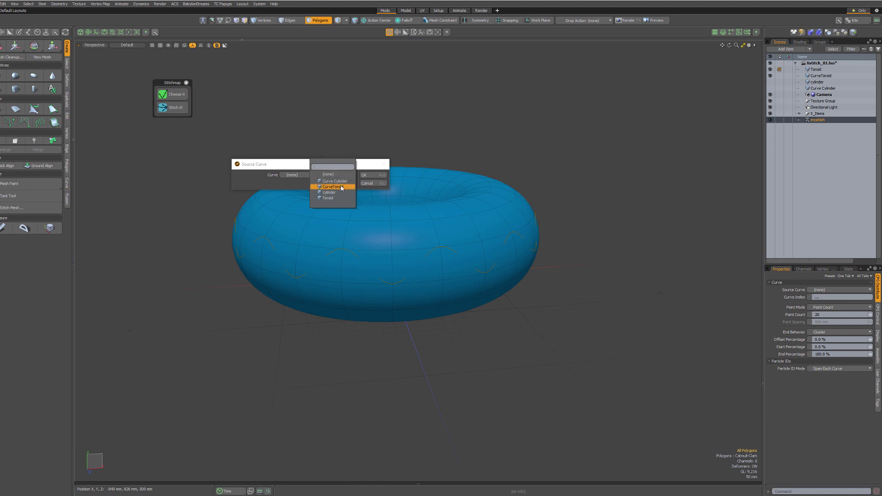
left_click(331, 187)
left_click(363, 175)
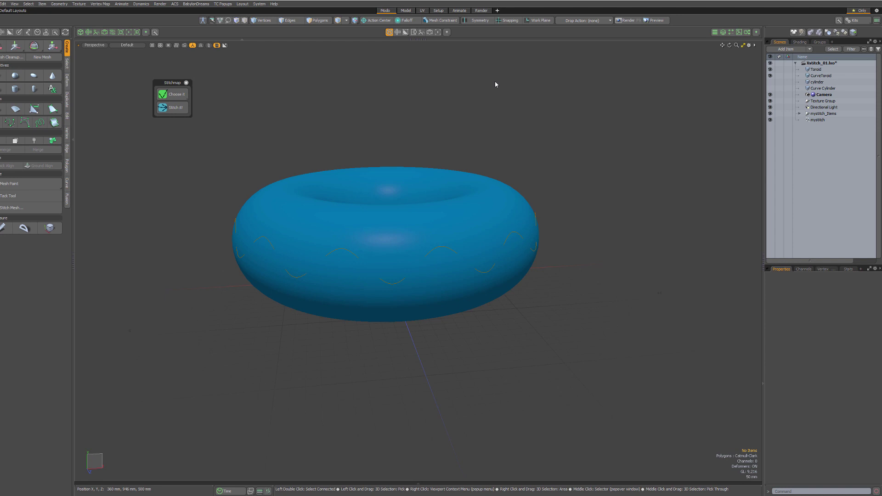
Step: Switch to the Render layout and move mystitch_Group above the base material group in the shader tree
left_click(482, 11)
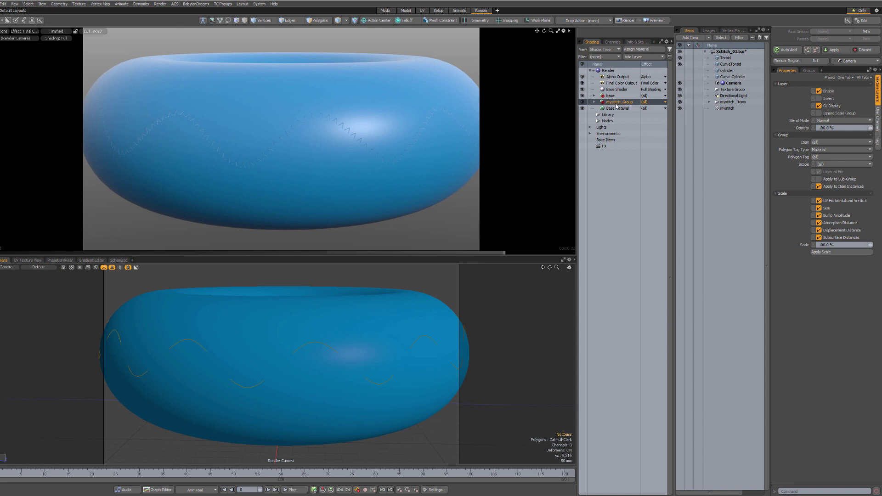
left_click_drag(603, 103, 603, 95)
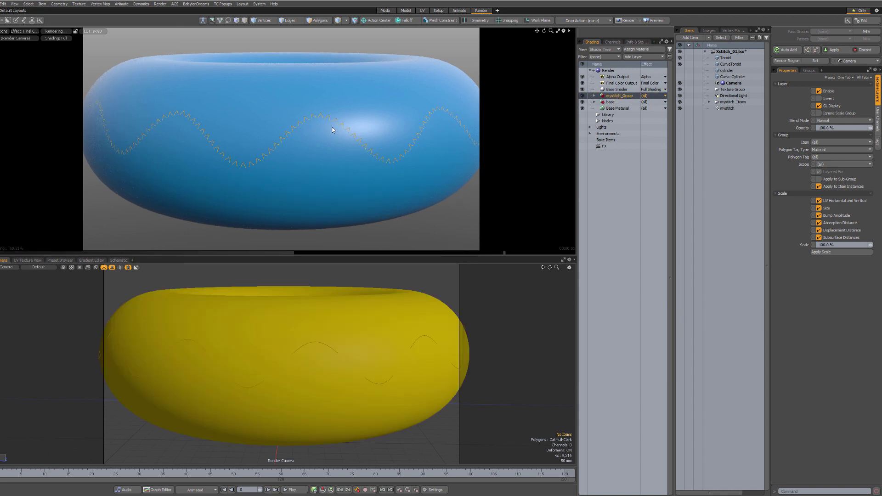
left_click_drag(333, 128, 466, 163, "ctrl+alt")
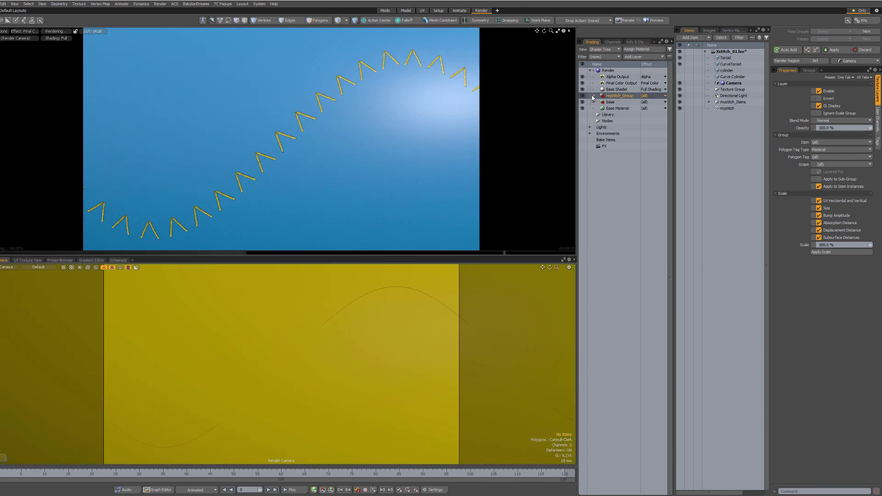
Step: Set the diffuse color of the material inside mystitch_Group to red, RGB 0.8, 0.33, 0.19
left_click(594, 96)
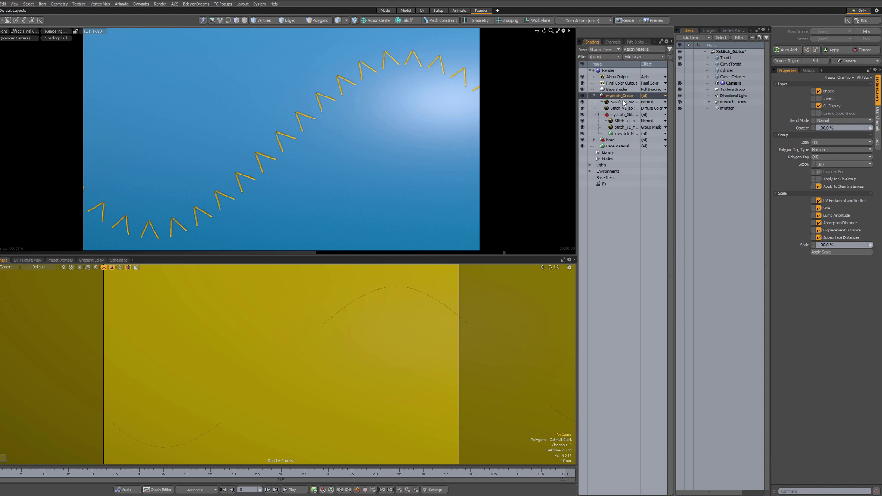
left_click(628, 133)
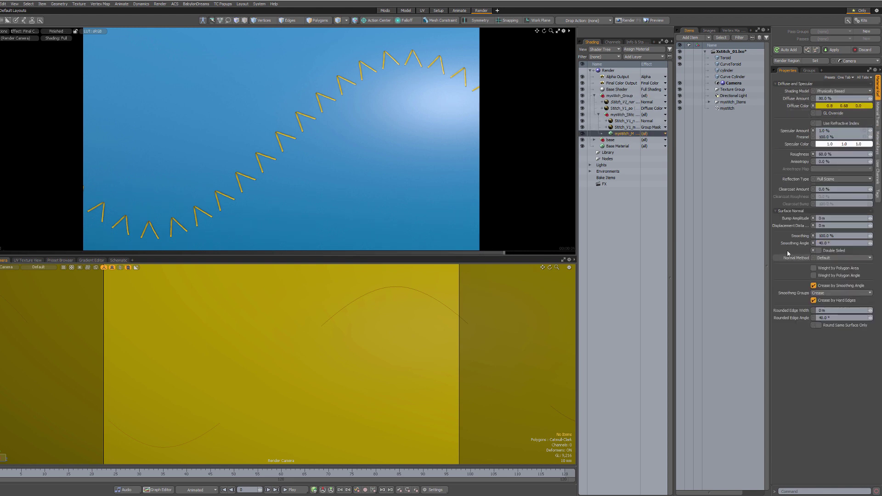
double_click(838, 106)
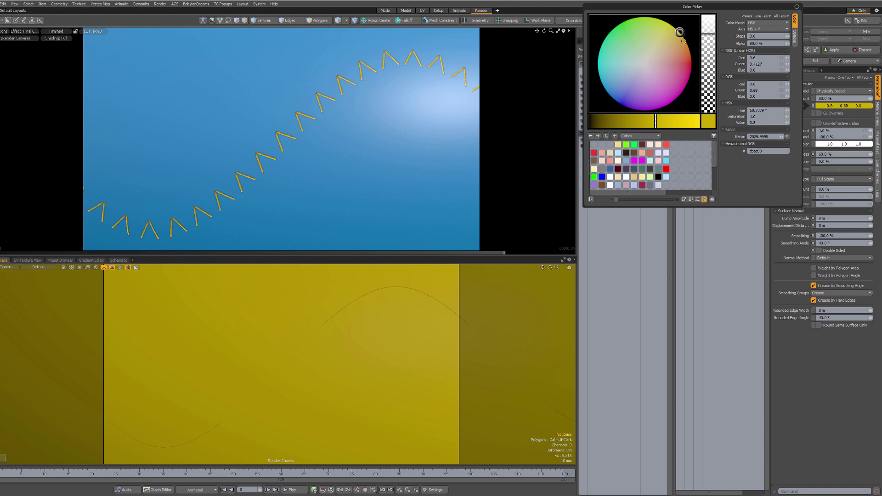
left_click(688, 58)
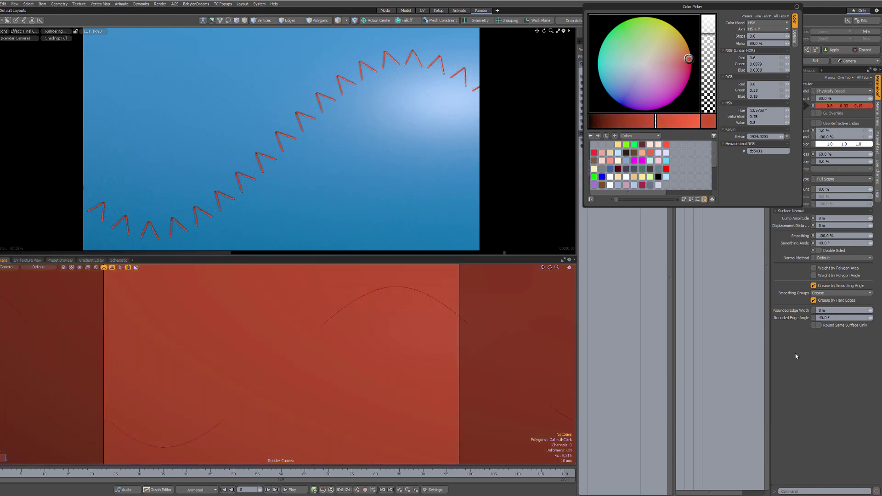
left_click(749, 298)
Step: Review the stitch group's normal, mask and Stitch_V1_ao image layers, and the texture locator settings of the latter
left_click(625, 121)
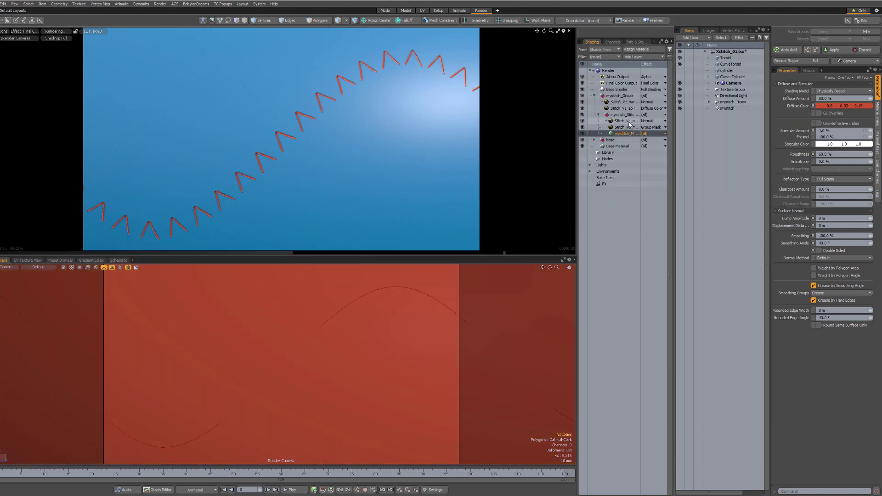
left_click(627, 127)
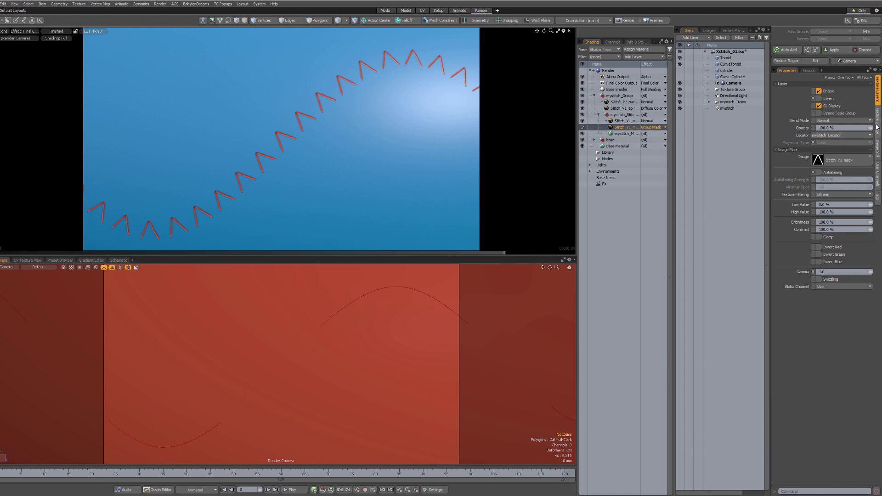
left_click(622, 109)
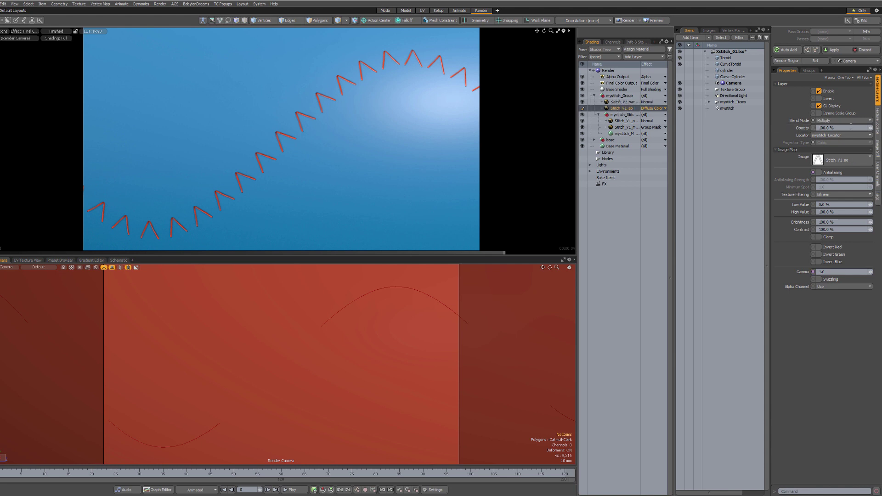
left_click(877, 123)
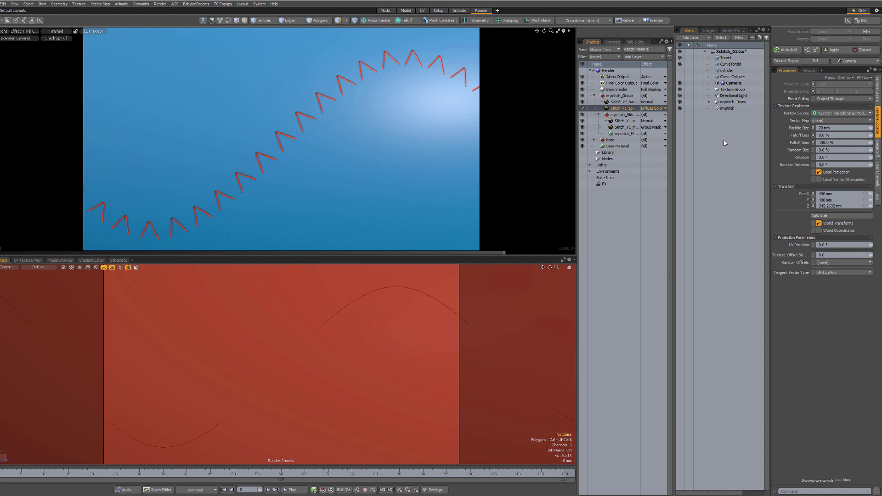
Step: Set the point spacing of the mystitch particle generator to 14.3 mm
left_click(733, 108)
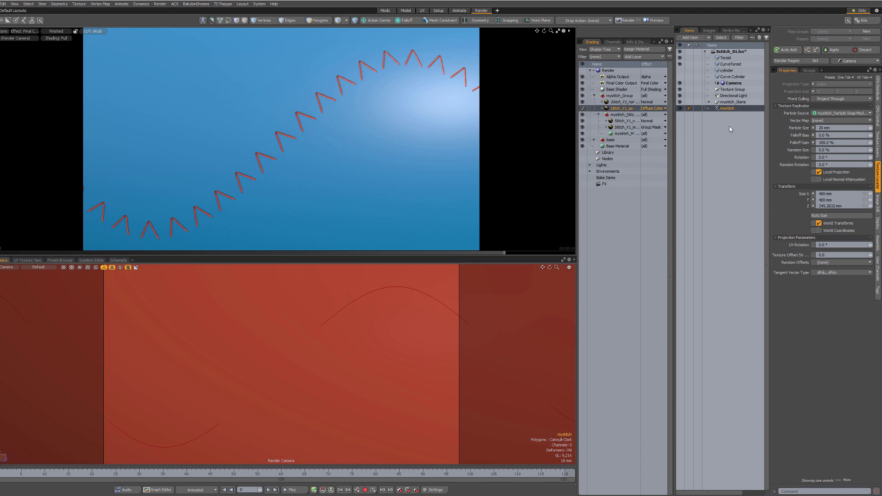
left_click(879, 96)
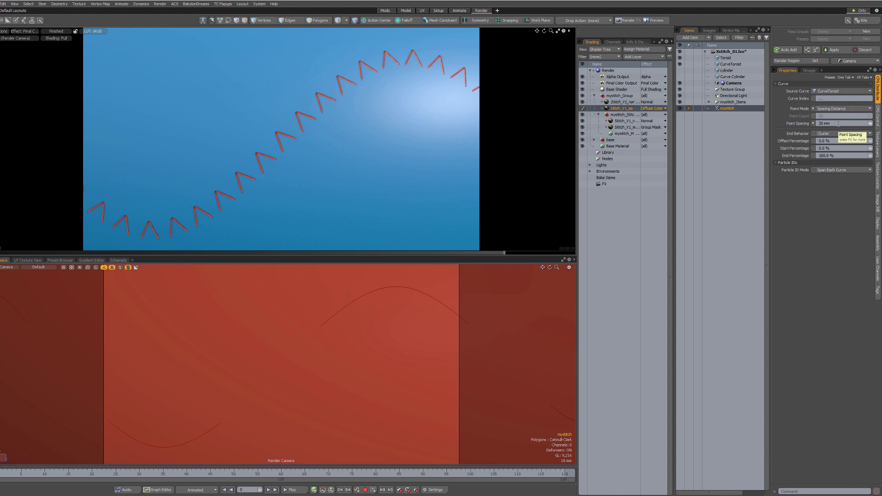
left_click_drag(870, 124, 833, 123)
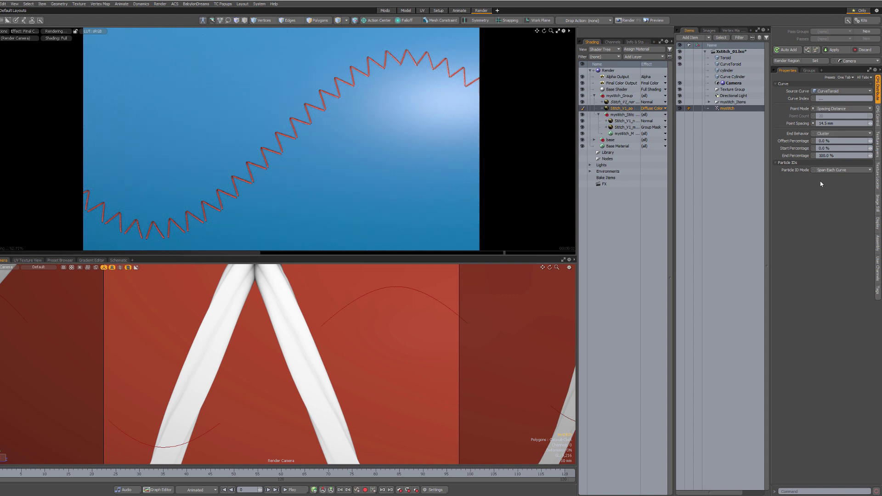
Step: Give the mystitch generator a radial position jitter of 2.4 mm and reverse its forward axis
left_click(878, 120)
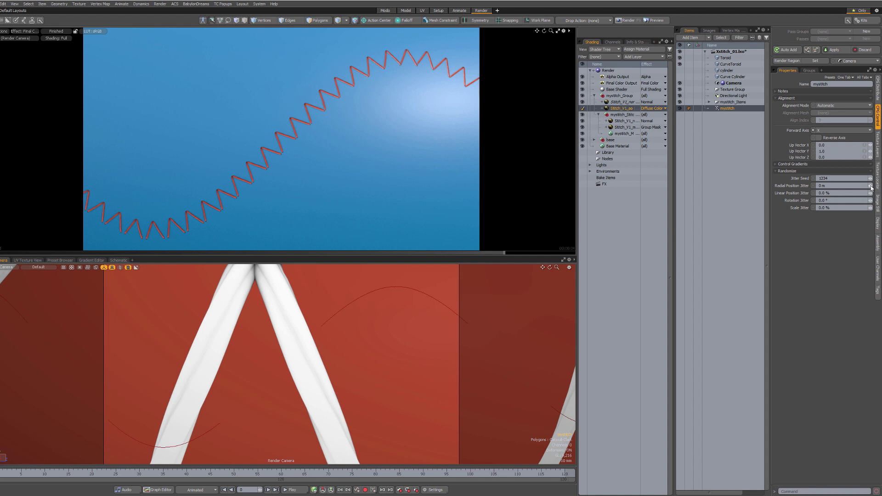
left_click_drag(871, 185, 876, 186)
left_click(830, 129)
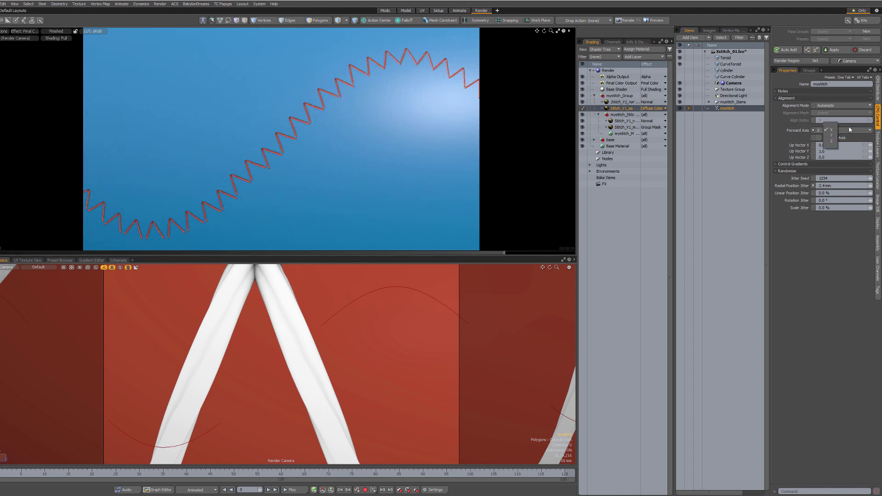
left_click(818, 138)
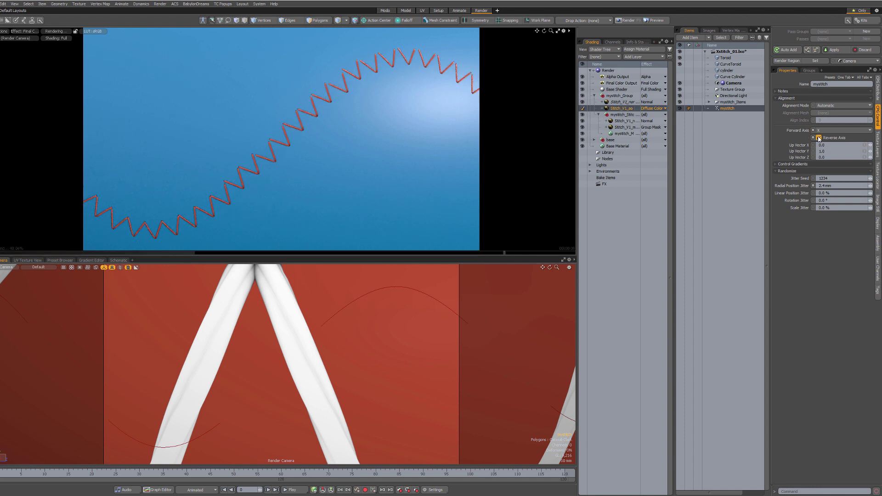
Step: Try Z and Y as the mystitch generator's forward axis, and return it to X
left_click(829, 131)
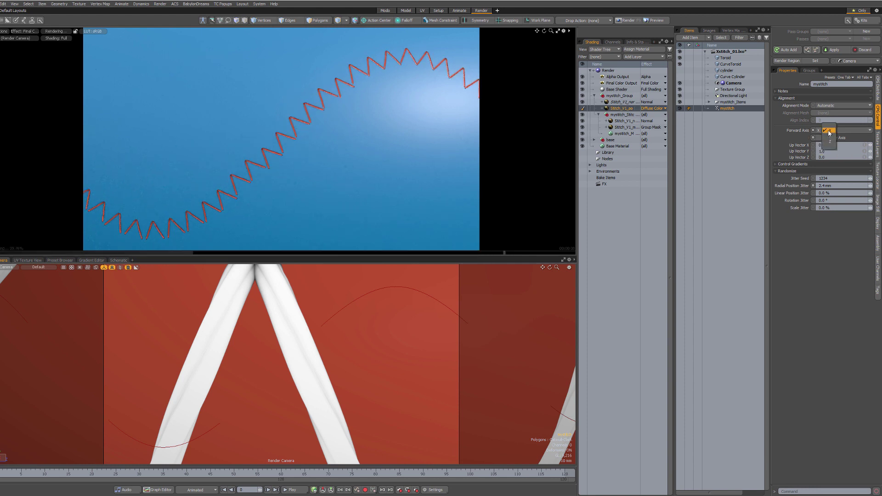
left_click(830, 143)
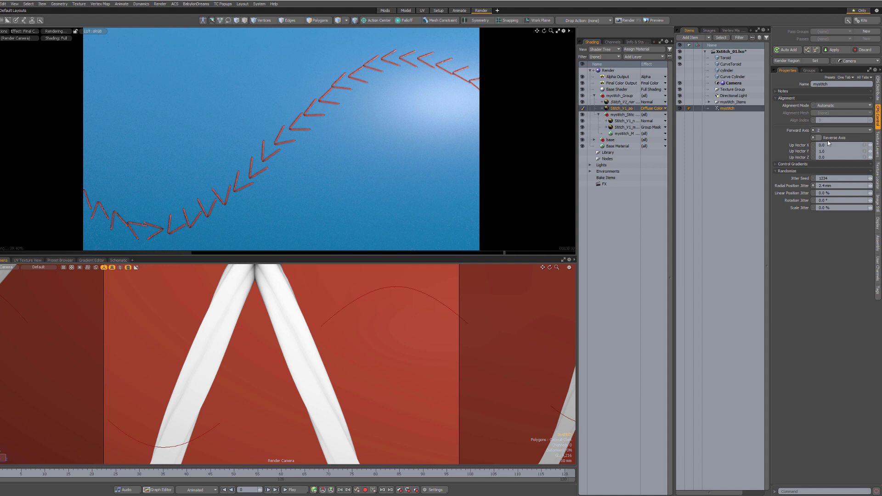
left_click(832, 131)
left_click(831, 125)
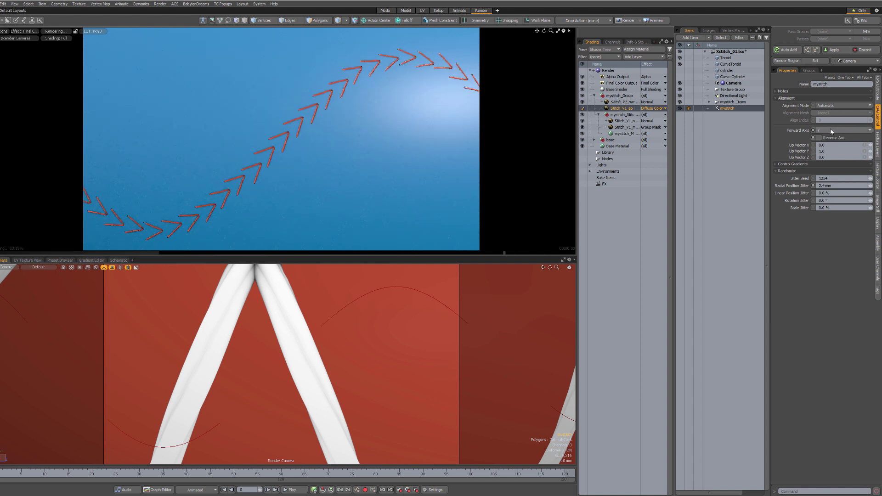
left_click(830, 130)
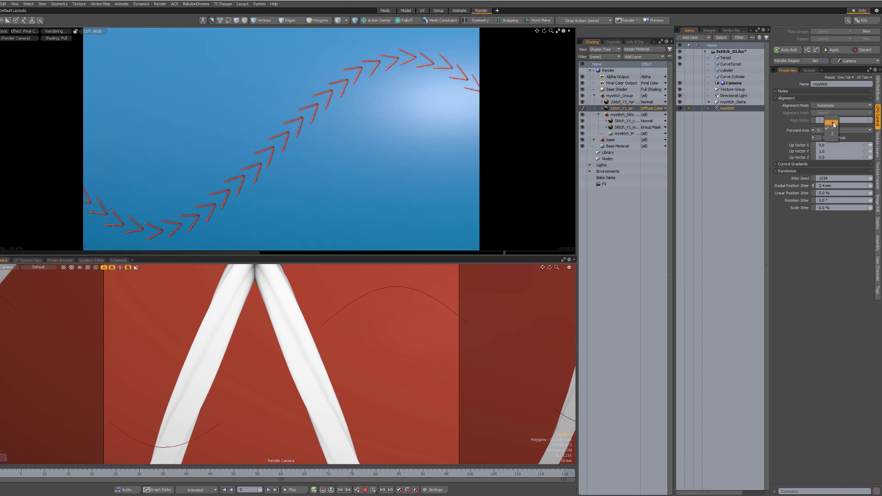
left_click(831, 125)
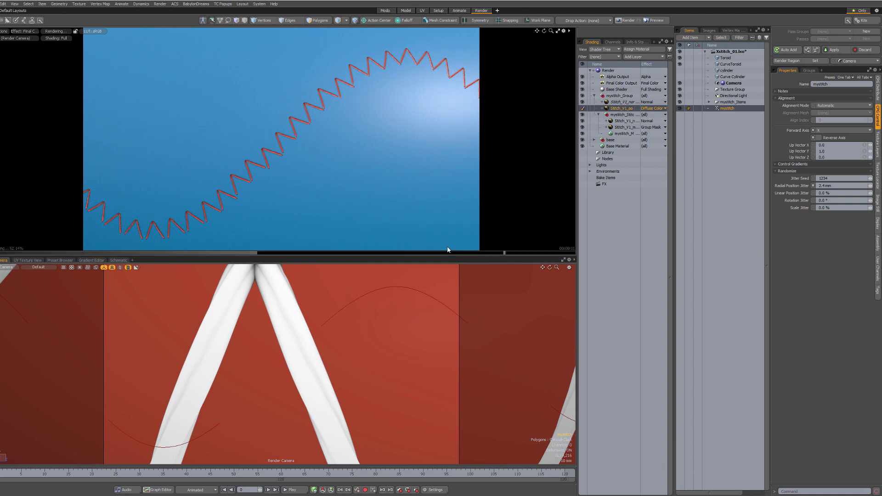
Step: Enable the Seamless normal image layer inside the base material group to give the torus a leather surface
left_click_drag(435, 196, 371, 159, "ctrl+alt")
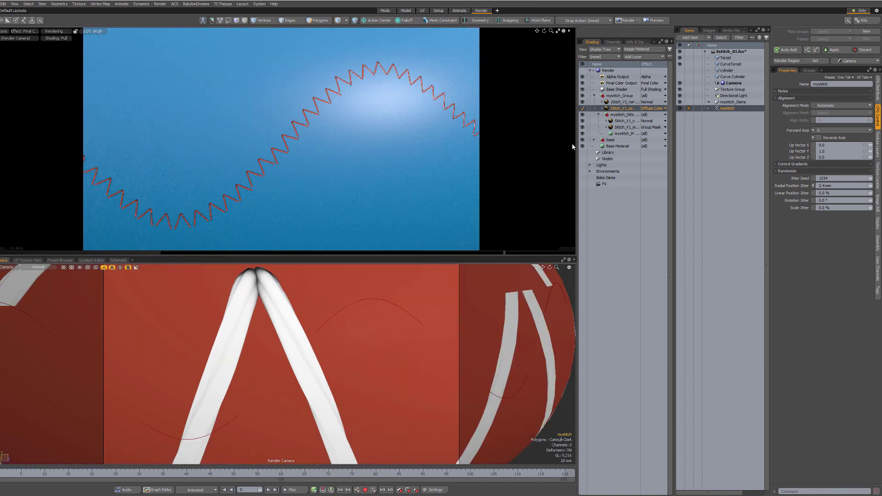
left_click(593, 141)
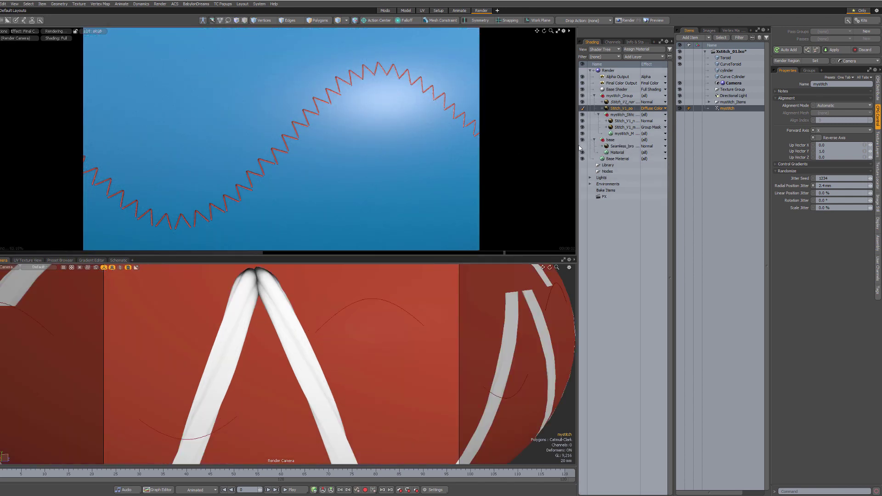
left_click(583, 147)
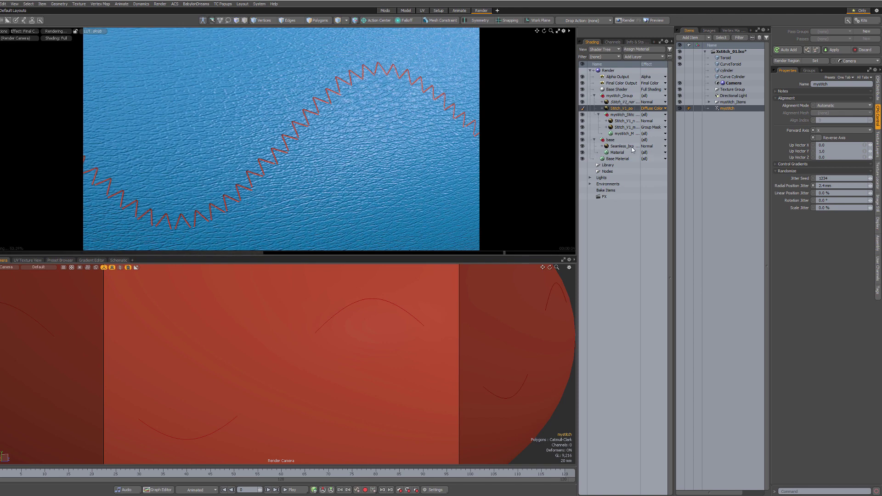
left_click_drag(326, 117, 415, 120, "ctrl+alt")
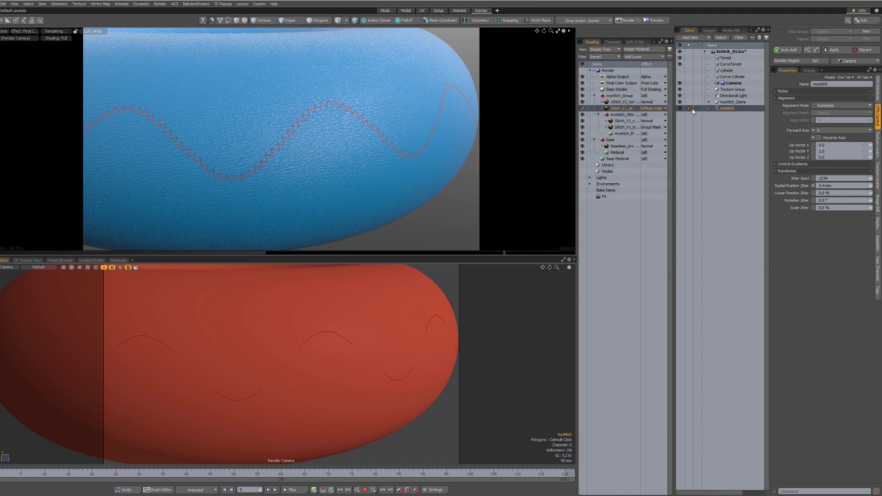
Step: Select the Toroid mesh together with its UV map named Texture as the baking target
left_click(733, 31)
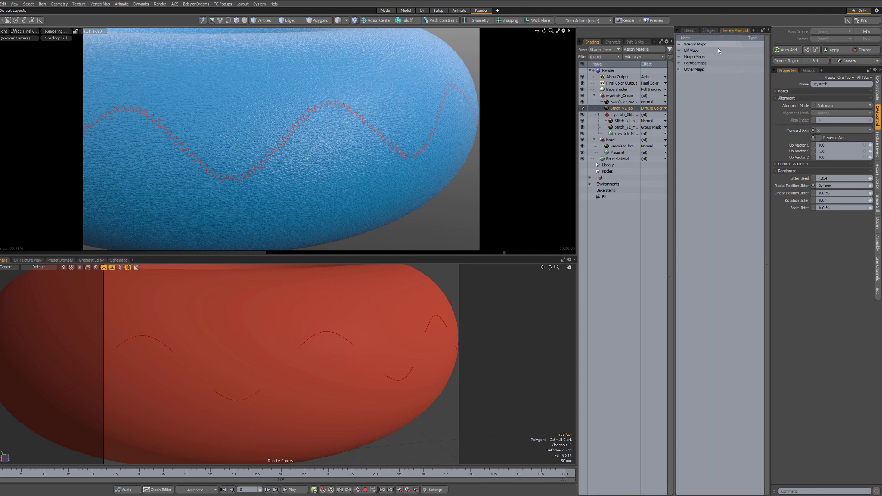
left_click(679, 50)
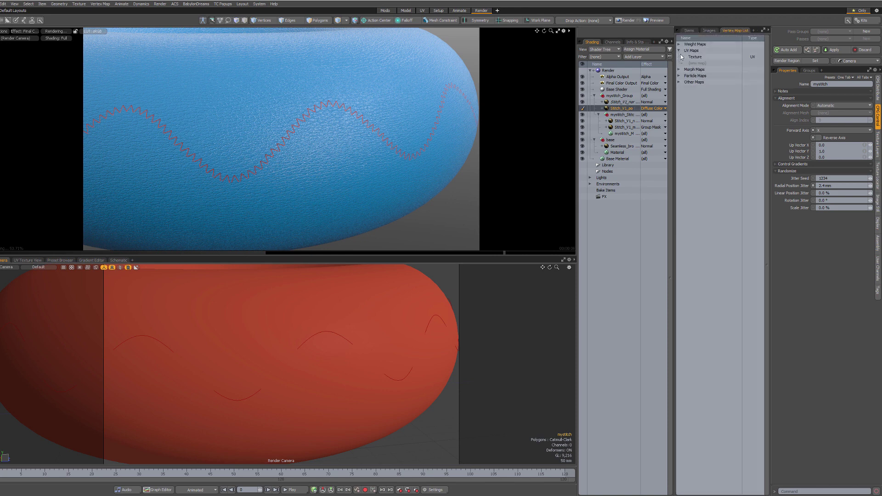
left_click(708, 57)
left_click(689, 31)
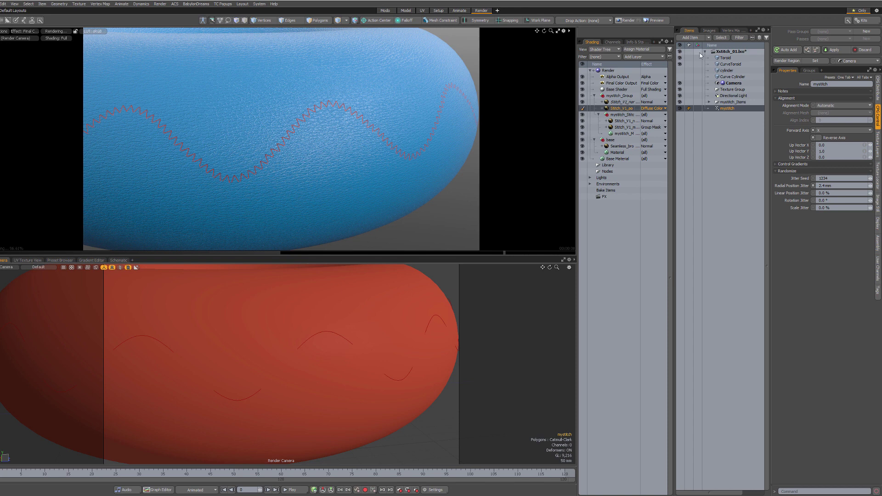
left_click(726, 57)
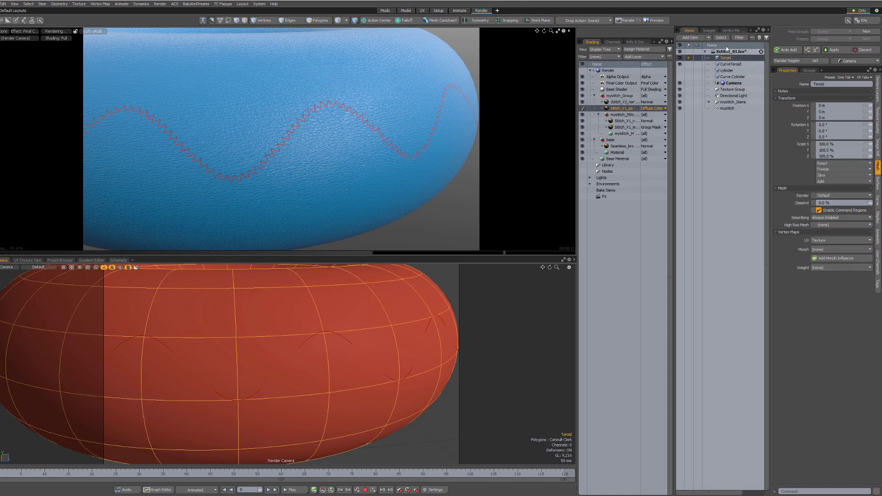
left_click(734, 31)
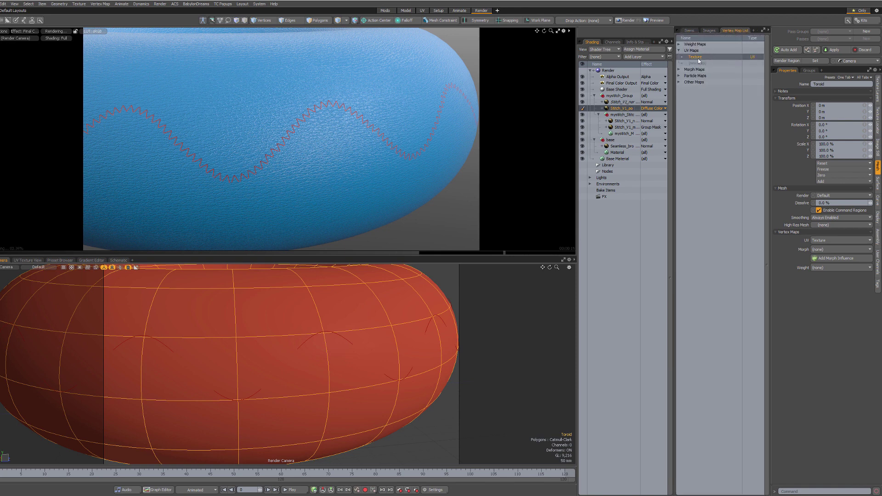
Step: Bake the top normal image layer of mystitch_Group to a texture saved as normal.png at 2048 x 2048 resolution
left_click(627, 102)
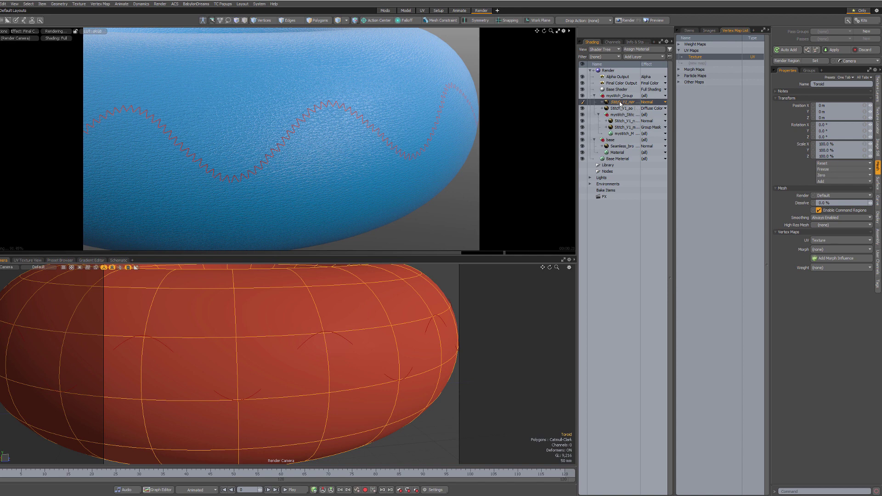
right_click(622, 103)
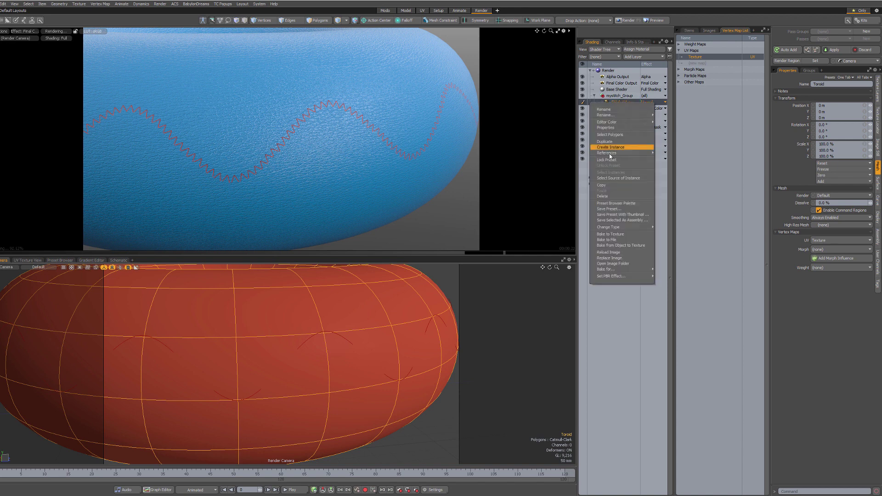
left_click(611, 235)
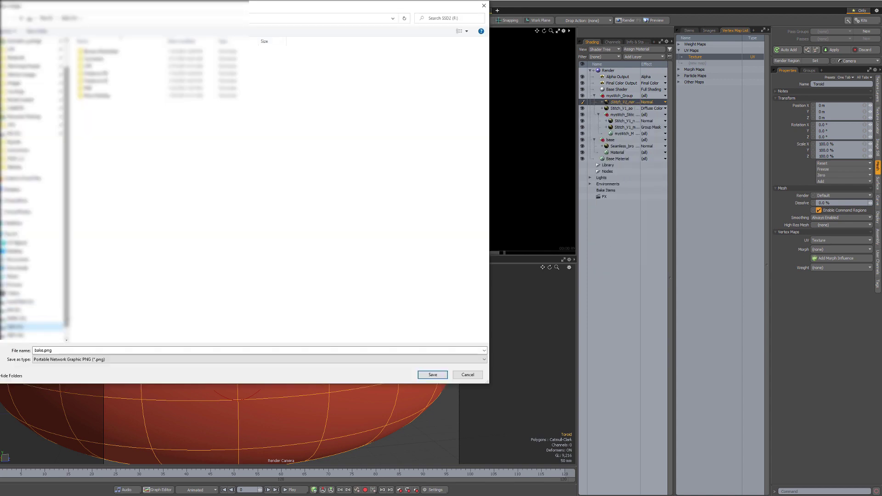
double_click(44, 350)
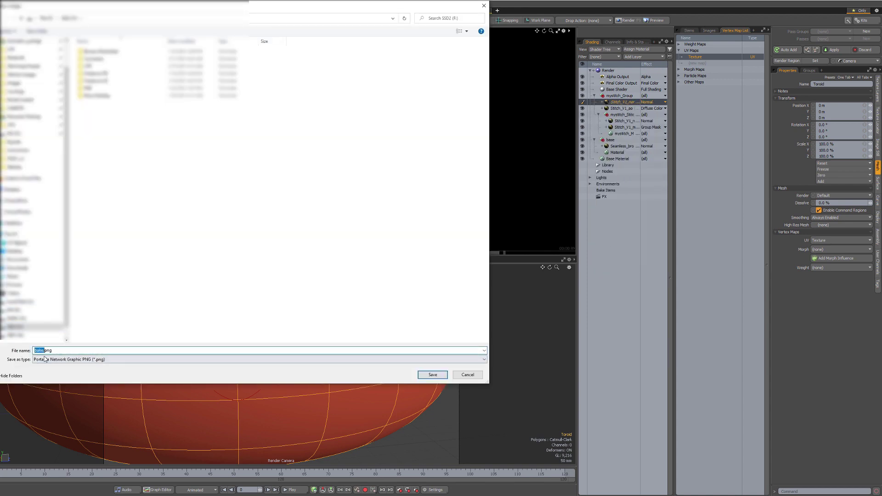
type("normal")
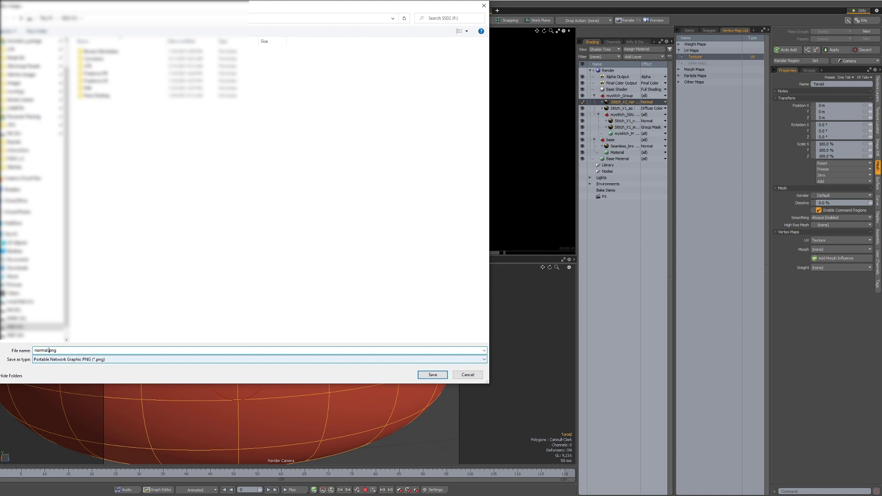
left_click(432, 374)
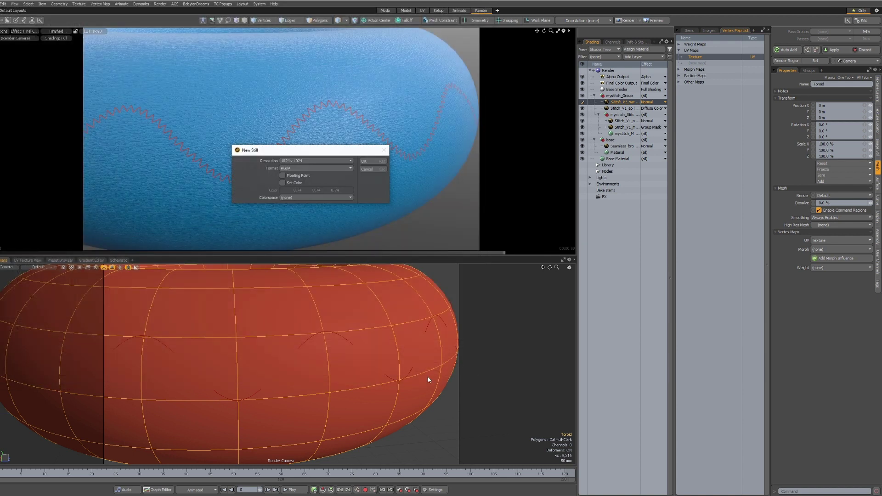
left_click(317, 161)
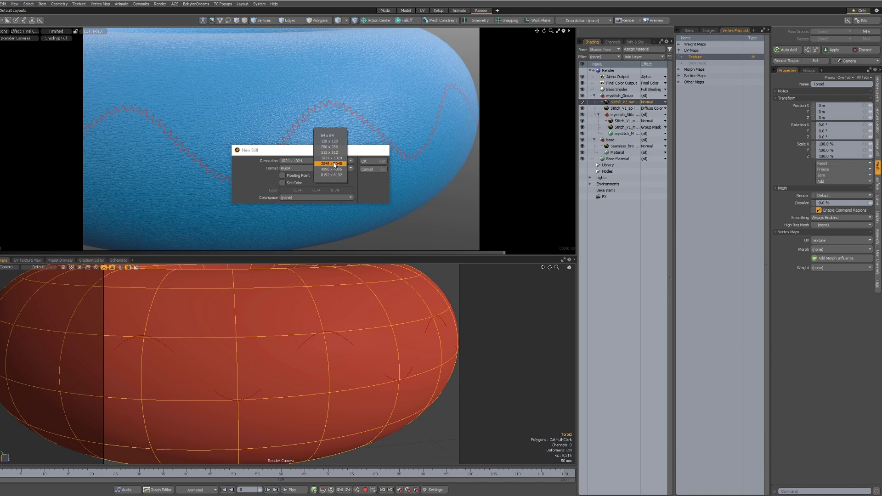
left_click(323, 167)
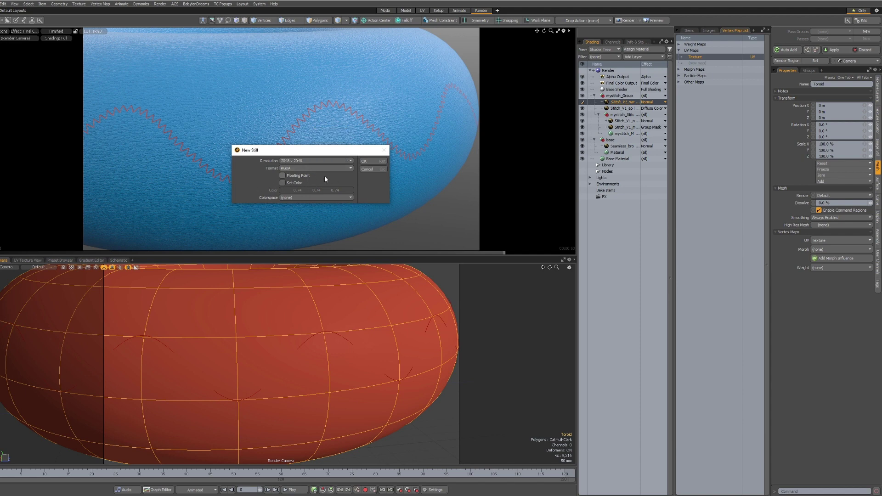
left_click(368, 162)
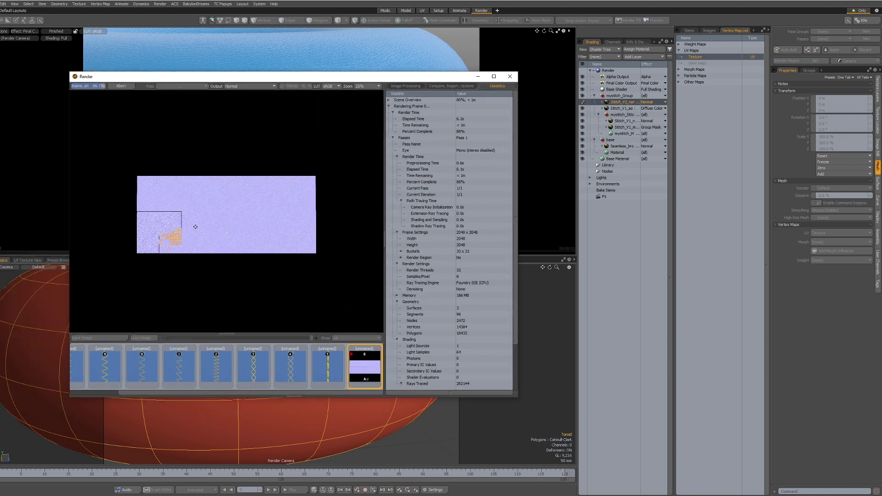
Step: Examine the baked normal map's surface detail in the render window at 100% zoom
left_click(365, 86)
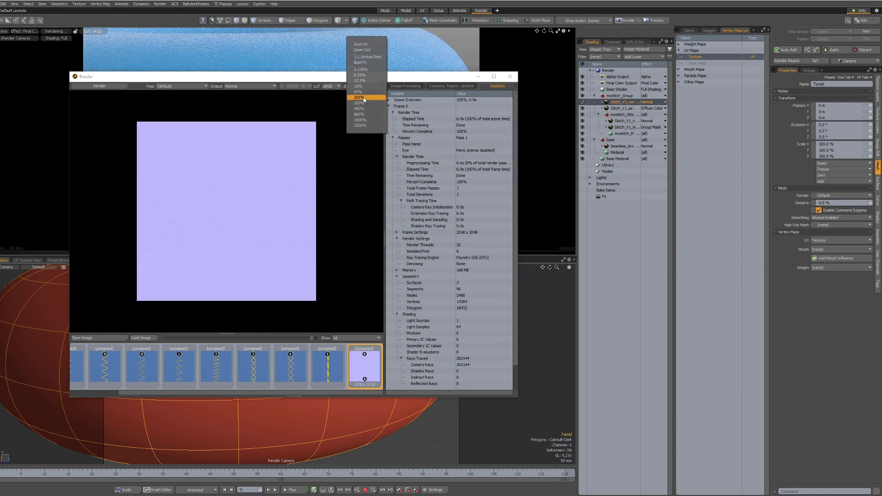
left_click(363, 98)
scroll(281, 190, "up", 2)
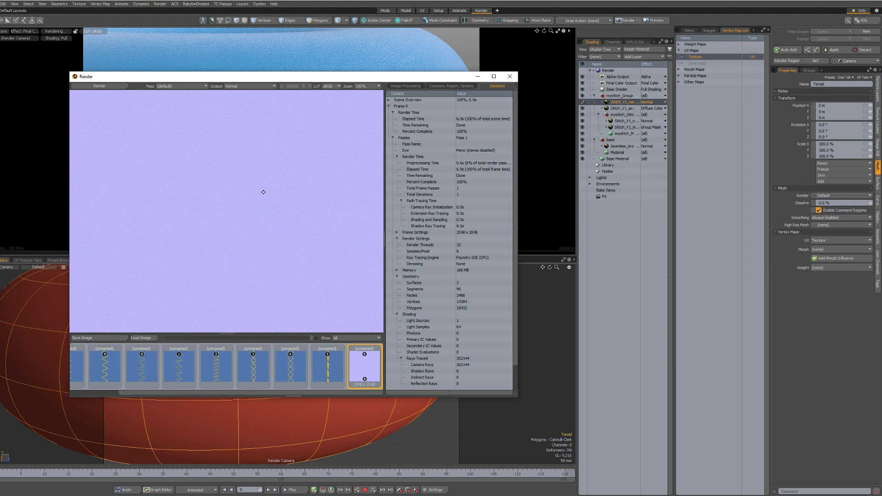
left_click_drag(268, 192, 237, 176)
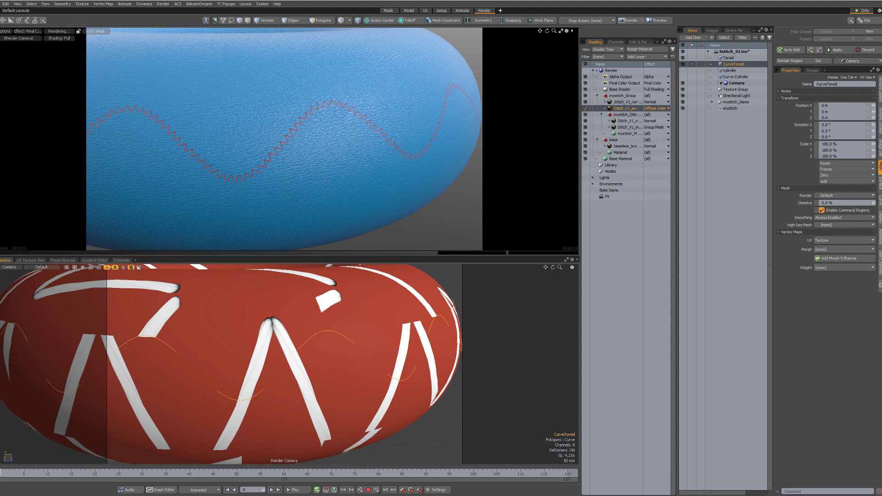
Step: Load the Single stitch preset from the Stitchmap Stitches presets into the scene
left_click_drag(0, 91, 171, 78)
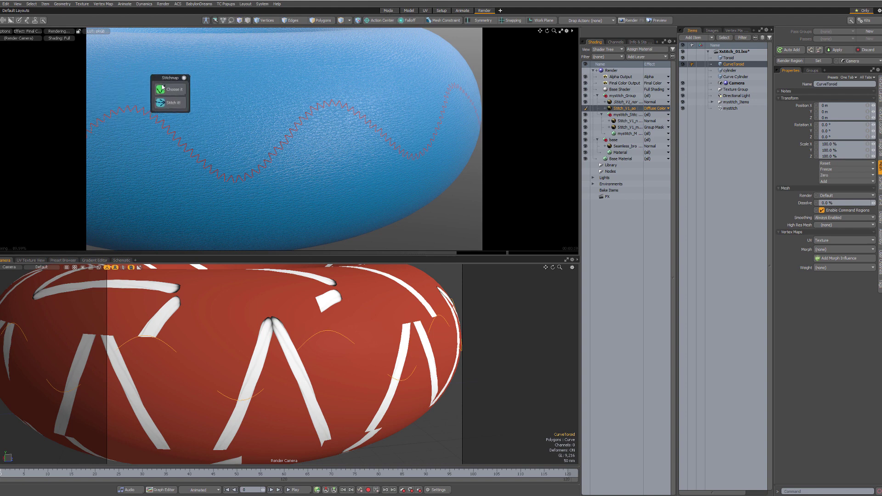
left_click(175, 92)
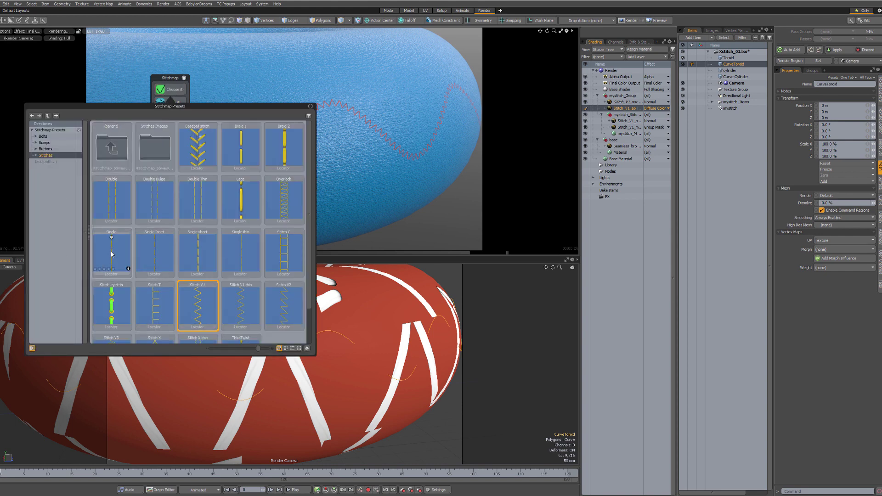
double_click(111, 254)
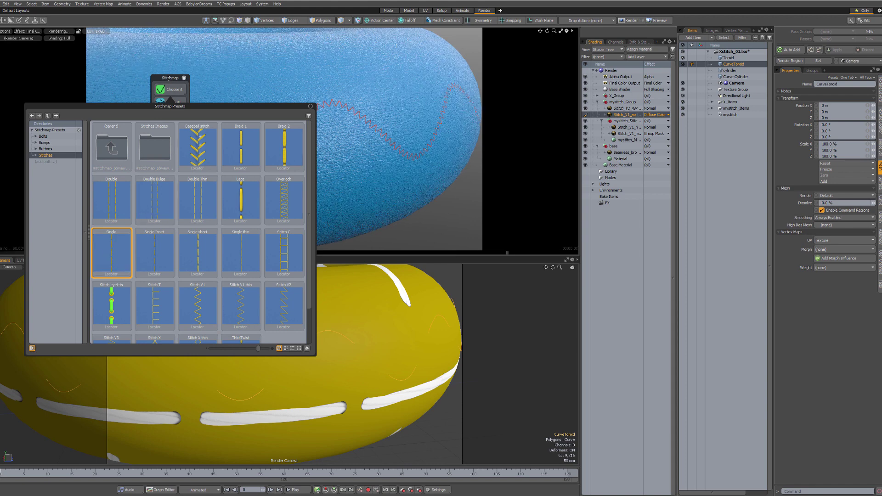
left_click(169, 77)
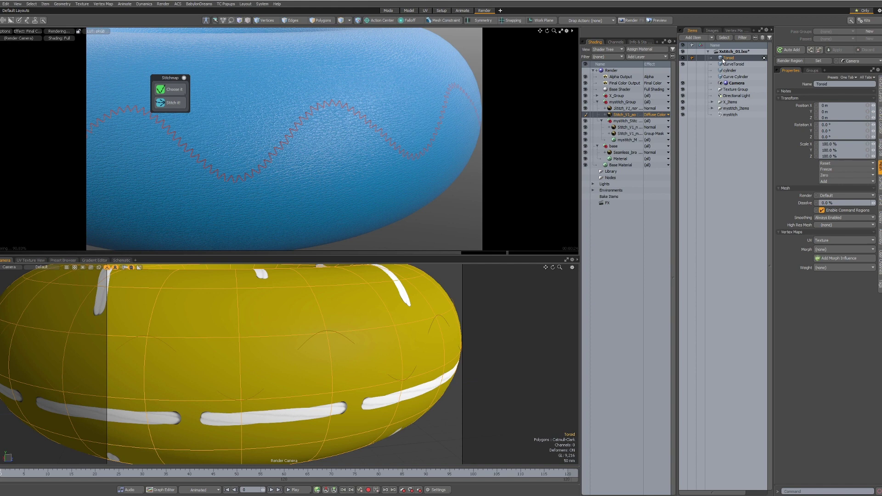
Step: Apply the loaded stitch to the Toroid with a curve particle generator named single, using CurveToroid as its source curve
left_click(170, 103)
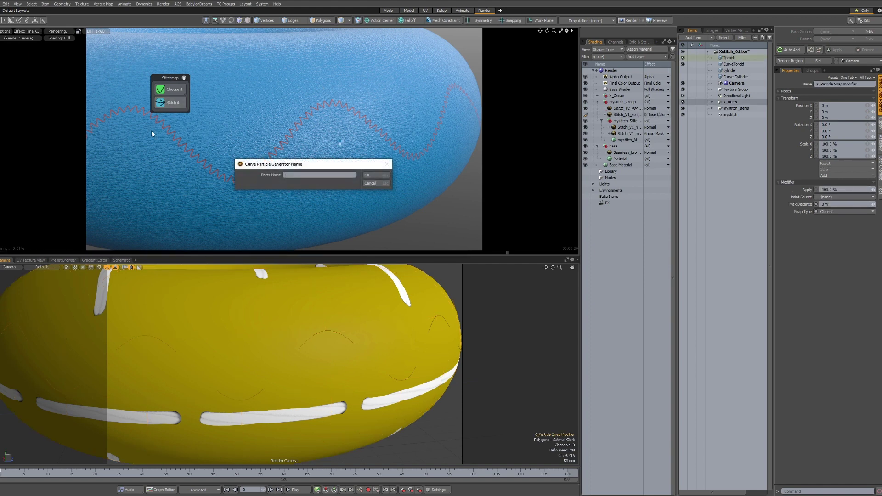
type("si")
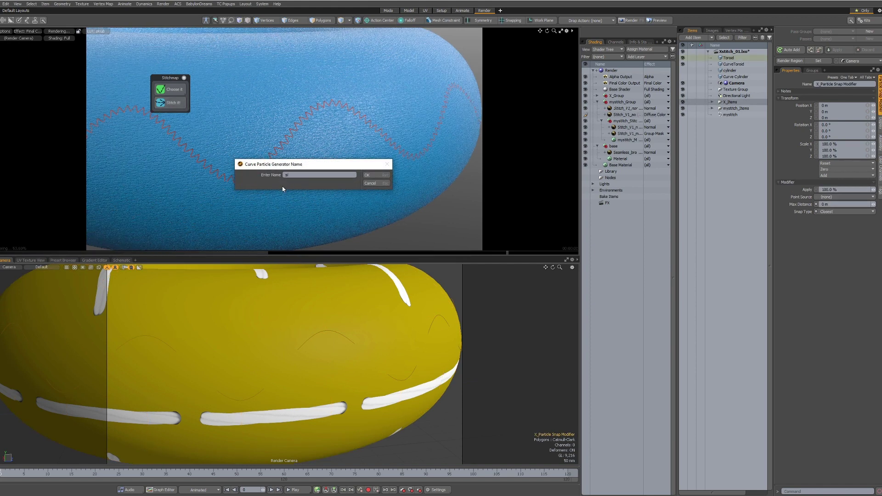
type("ngle")
key("Return")
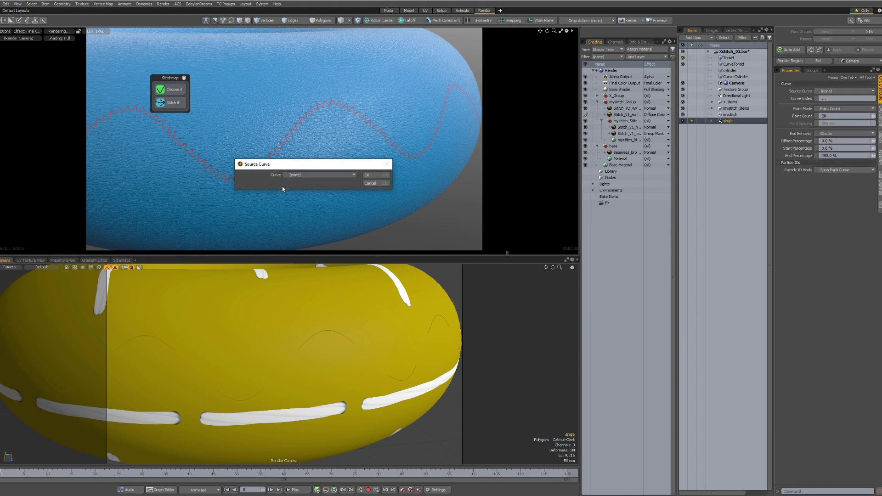
left_click(320, 175)
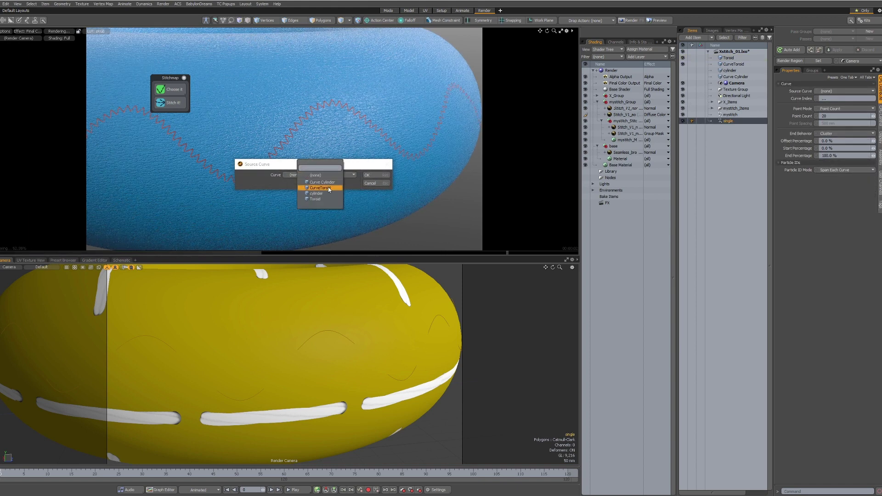
left_click(319, 188)
left_click(367, 175)
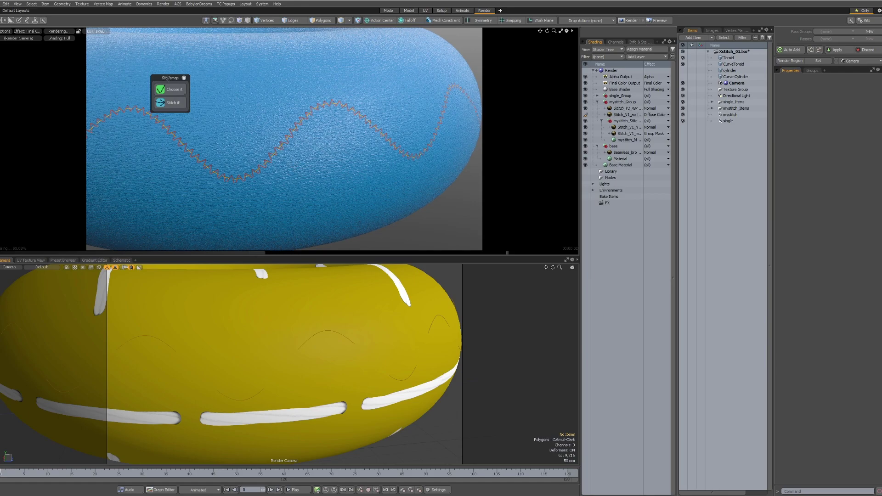
Step: Move mystitch_Group above single_Group in the shader tree so the cross stitch layers over the single stitch
left_click_drag(166, 78, 0, 90)
left_click_drag(291, 135, 341, 88, "ctrl+alt")
scroll(424, 188, "down", 2)
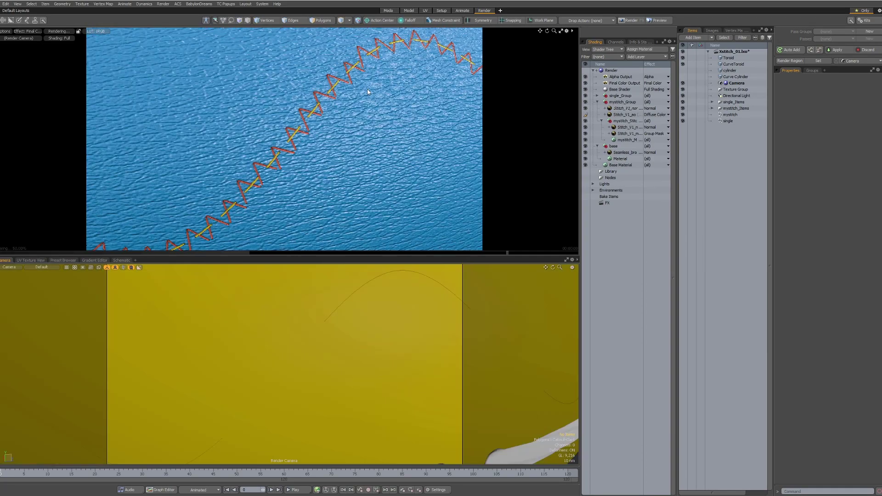
left_click(597, 102)
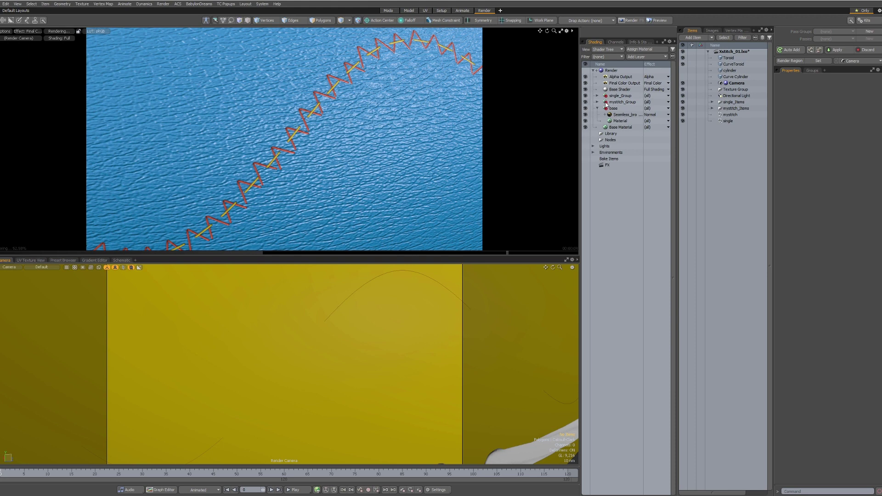
left_click_drag(605, 105, 618, 95)
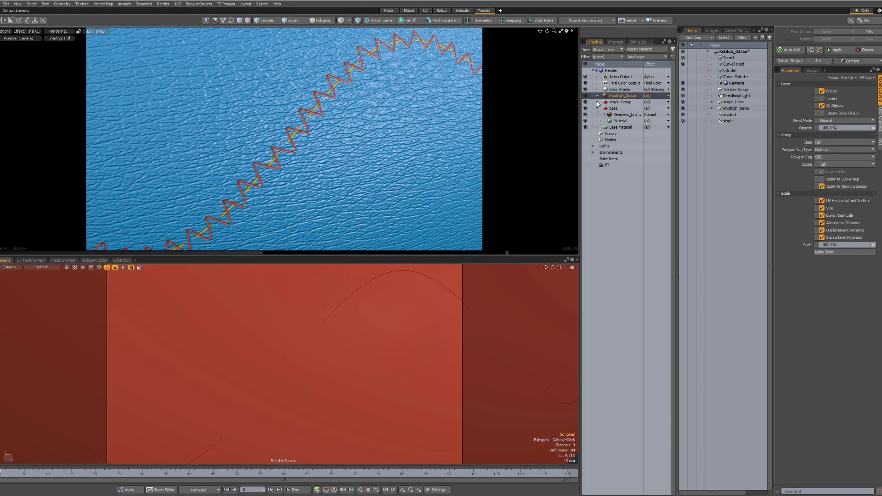
Step: Set the point spacing of the single curve particle generator to 13.5 mm and check the stitch line on the torus
left_click(597, 102)
left_click(627, 109)
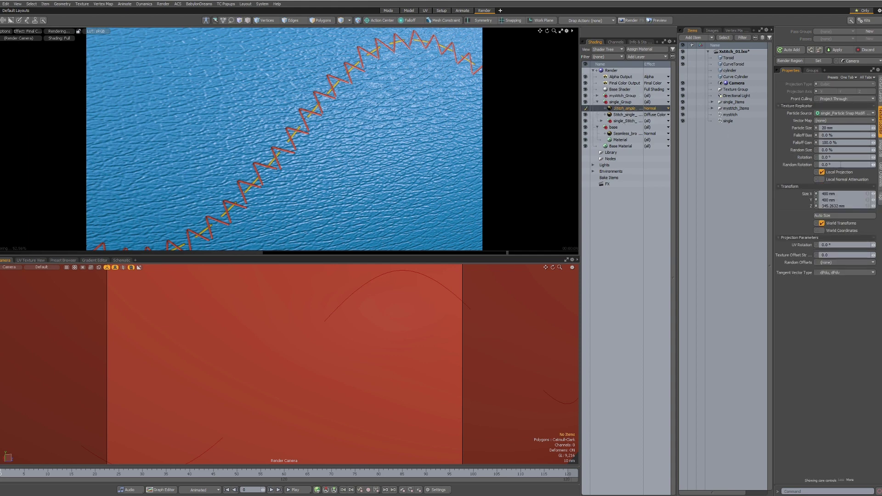
left_click(726, 121)
left_click_drag(873, 124, 849, 123)
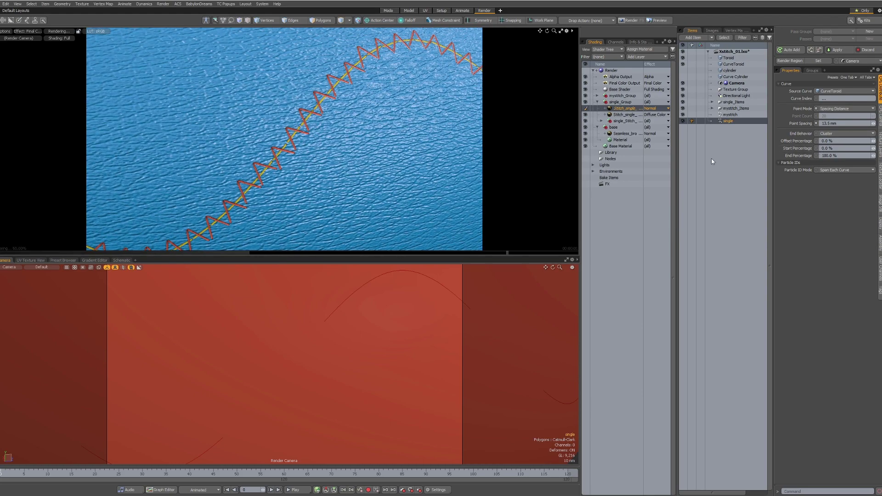
left_click_drag(411, 178, 81, 175, "ctrl+alt")
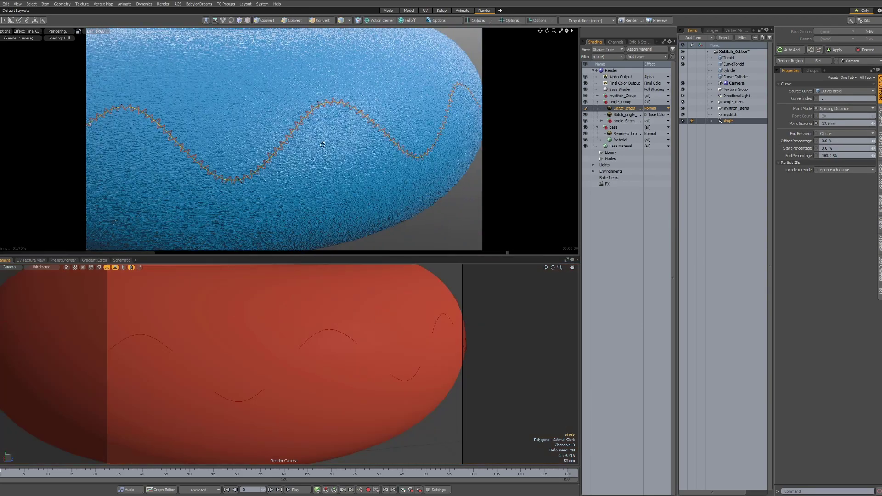
left_click_drag(326, 135, 292, 171, "alt")
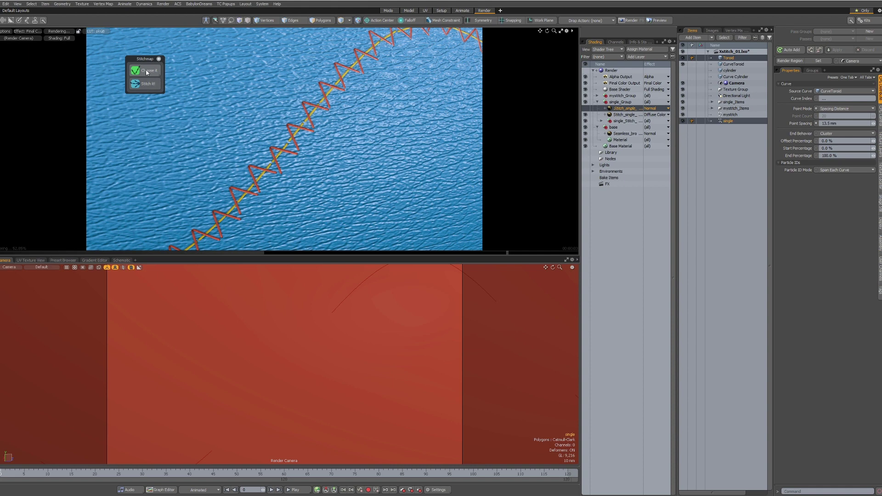
Step: Load the Fold preset from the Stitchmap Bumps presets into the scene
left_click(144, 71)
left_click(19, 124)
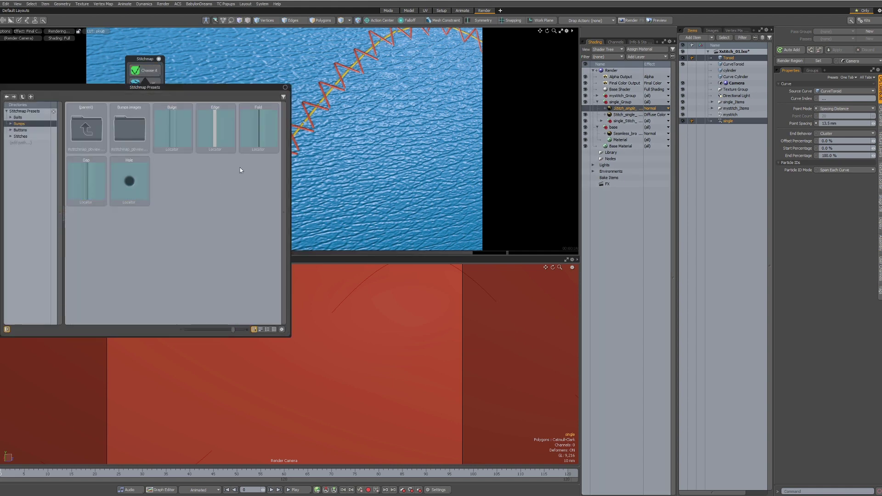
double_click(258, 125)
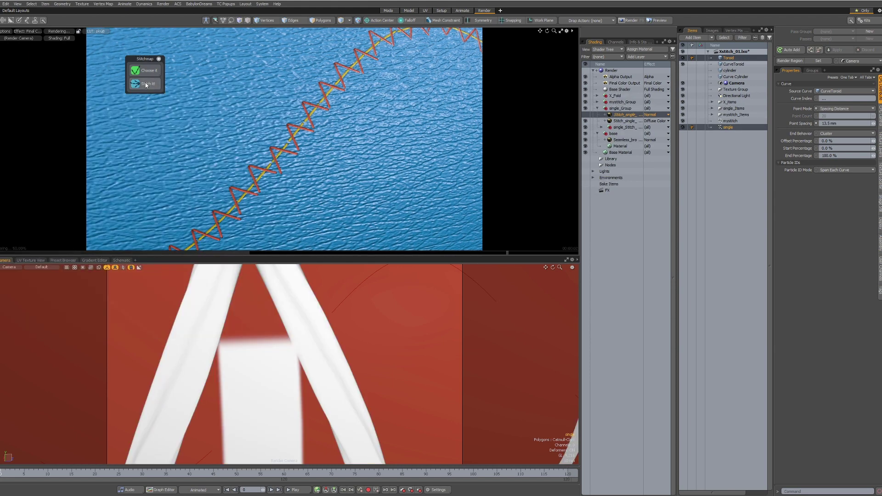
Step: Apply the loaded fold to the Toroid with a curve particle generator named fold, using CurveToroid as its source curve
left_click(147, 84)
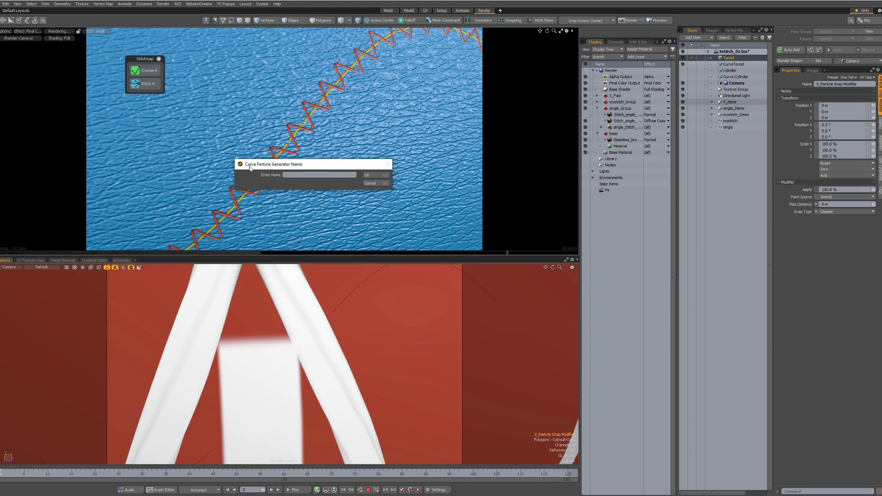
key("Return")
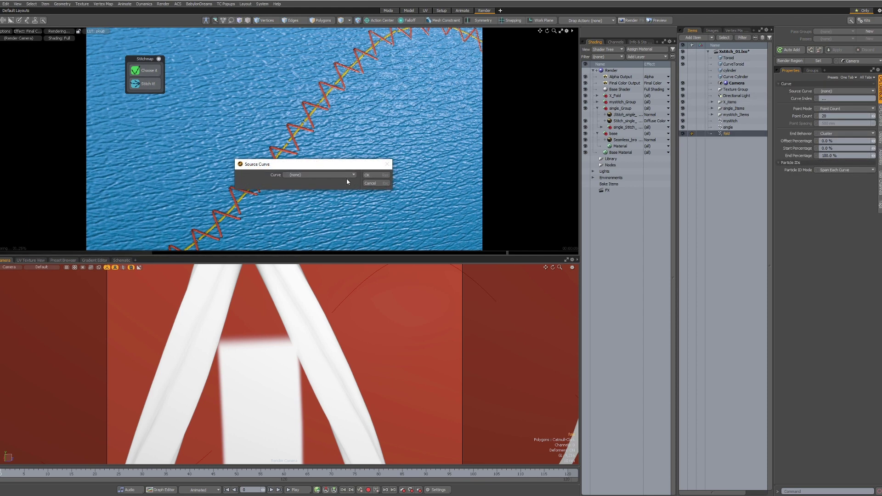
left_click(347, 177)
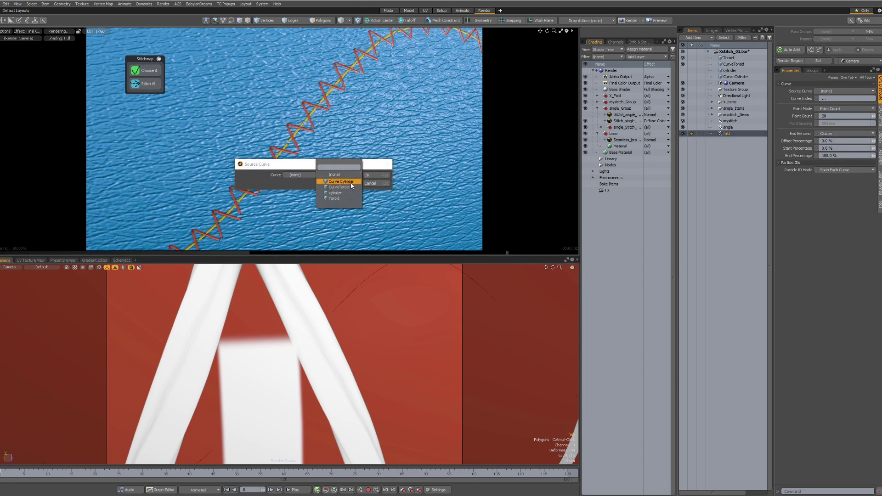
left_click(342, 187)
left_click(377, 175)
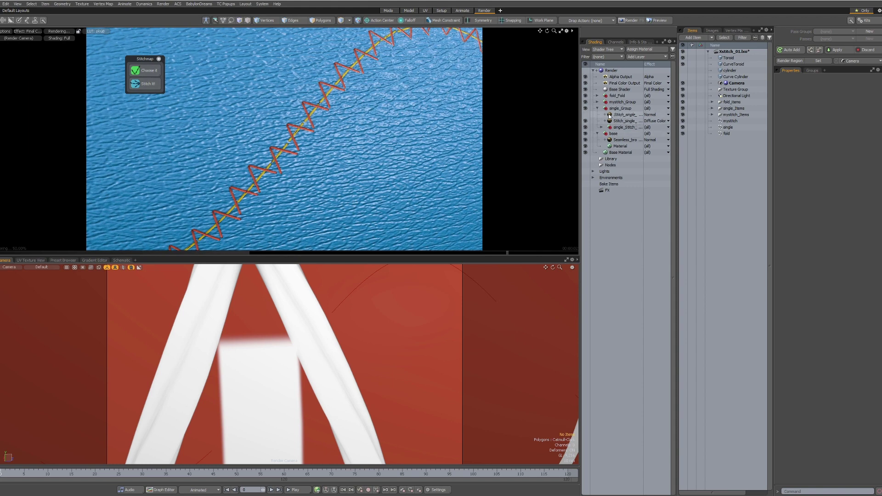
Step: Turn the normal image layer of single_Group back on and hide the whole single_Group
left_click(585, 115)
left_click(597, 108)
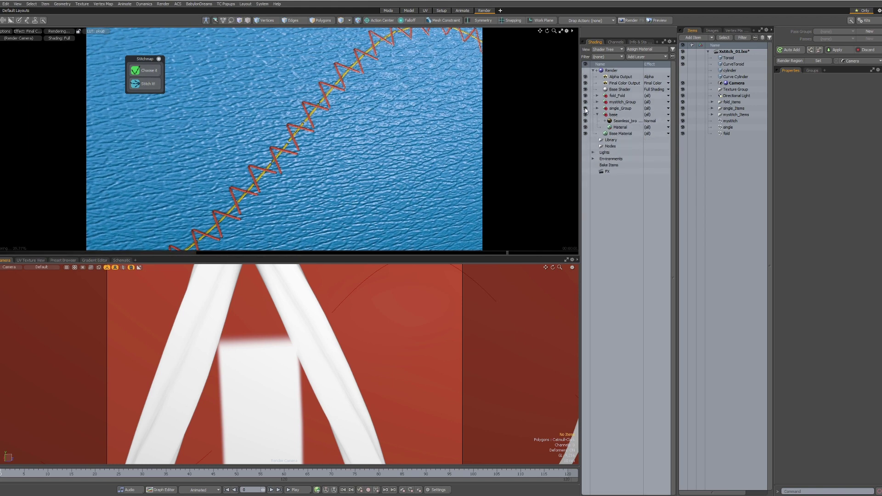
left_click(585, 108)
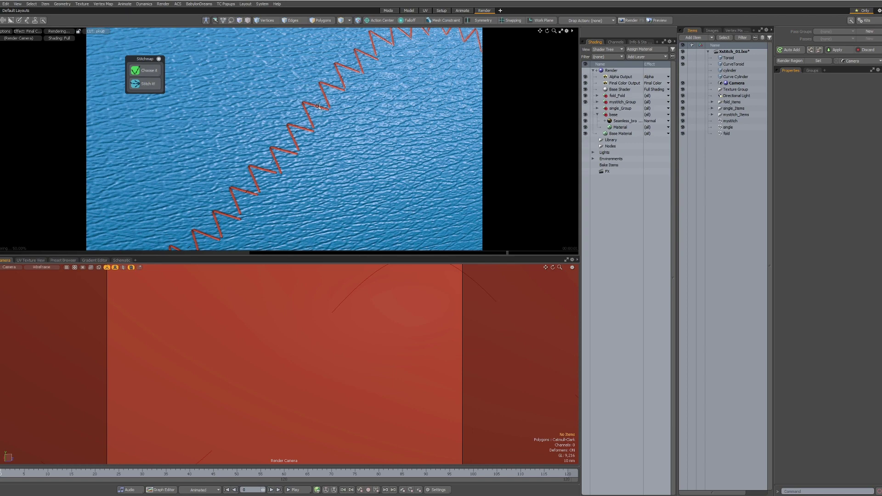
scroll(314, 106, "up", 4)
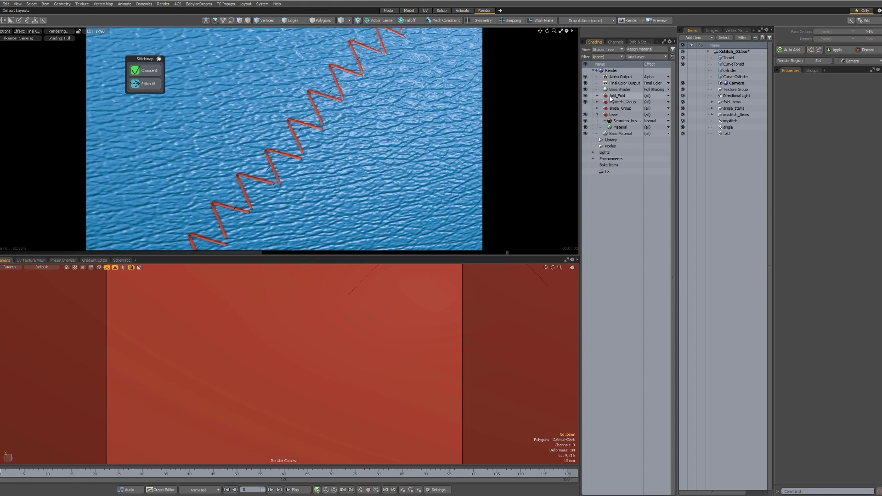
Step: Move fold_Fold directly above the base group and set the particle size of its Fold_ao texture to 80 mm
left_click_drag(606, 96, 616, 115)
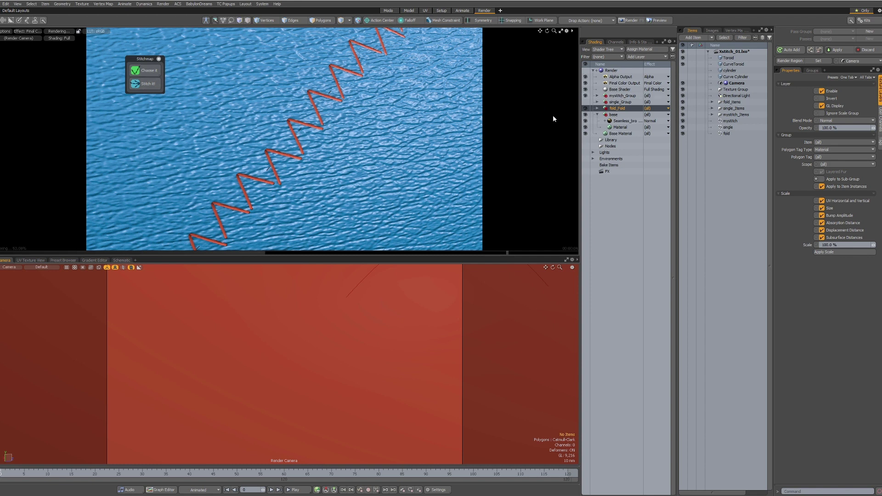
left_click(597, 108)
left_click(625, 116)
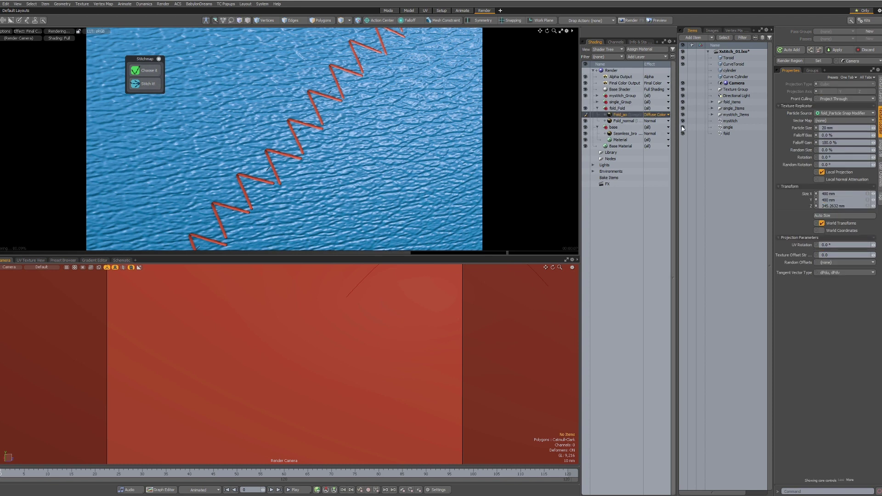
left_click(838, 128)
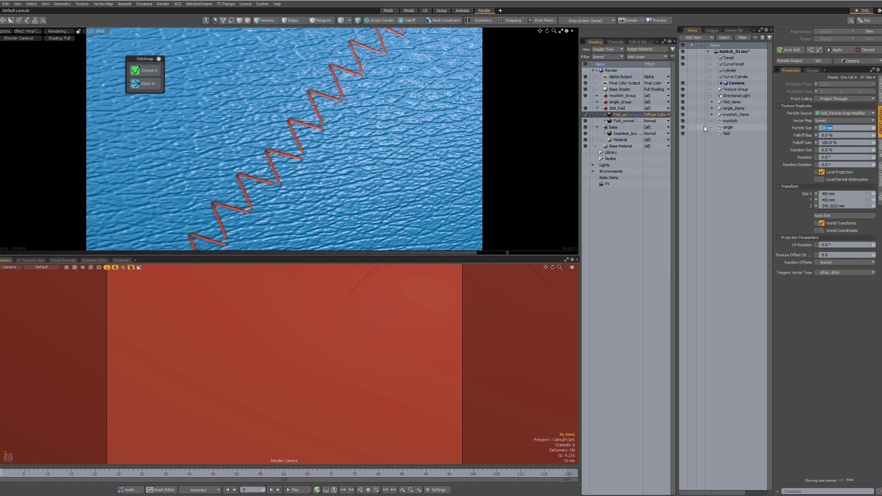
type(".08")
key("Return")
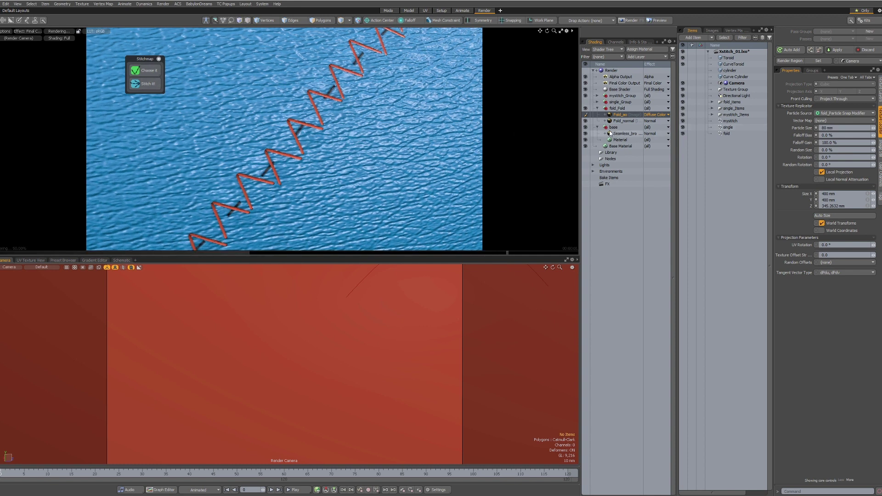
Step: Increase the Fold_ao texture's particle size to 90 mm
left_click(838, 128)
type(".09")
key("Return")
Step: Reduce the fold generator's point spacing to 8 mm and check the continuous fold line along the torus
left_click(734, 134)
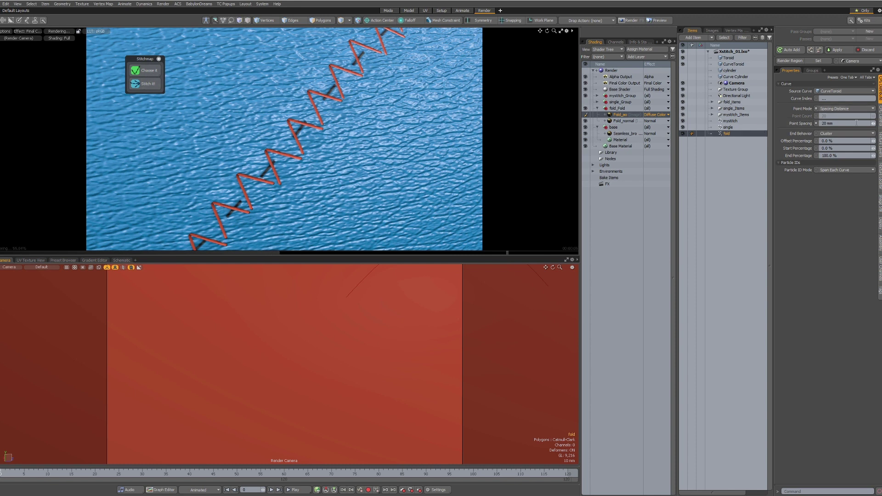
left_click_drag(872, 123, 837, 123)
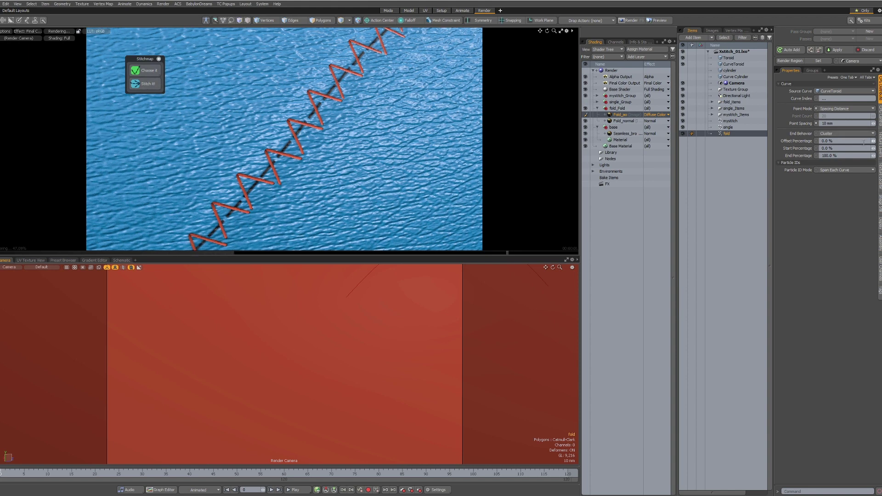
left_click_drag(873, 124, 865, 124)
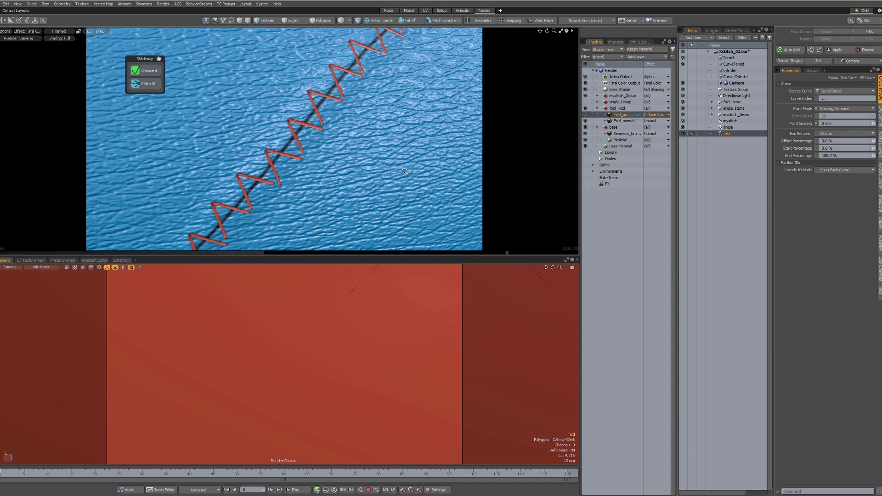
mouse_move(405, 171)
left_mouse_down("ctrl+alt")
mouse_move(6, 161)
mouse_move(24, 177)
left_mouse_up("ctrl+alt")
left_click_drag(307, 168, 327, 168, "alt")
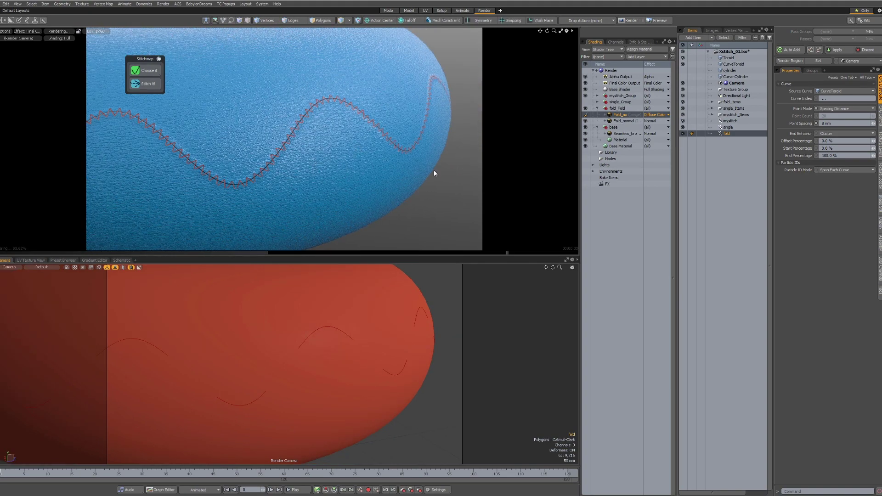
Step: Compare the fold with its Fold_ao layer off and on, and lower that layer's opacity
left_click(585, 115)
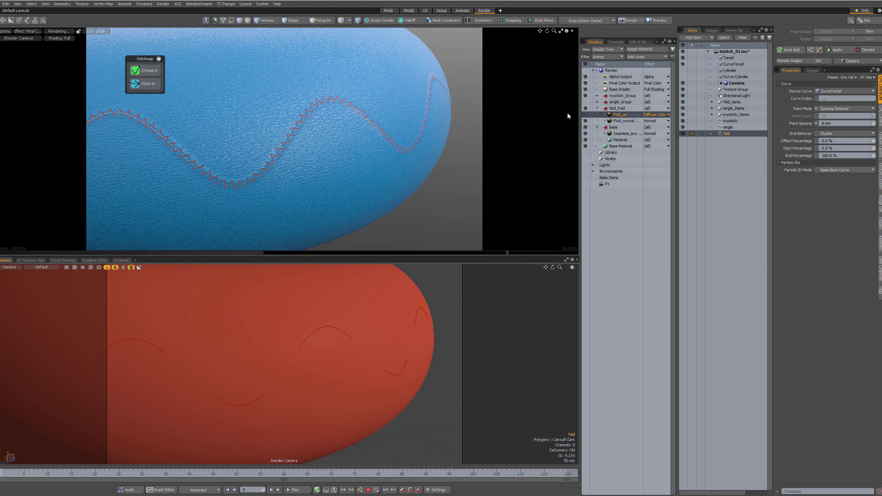
left_click(585, 115)
left_click(879, 151)
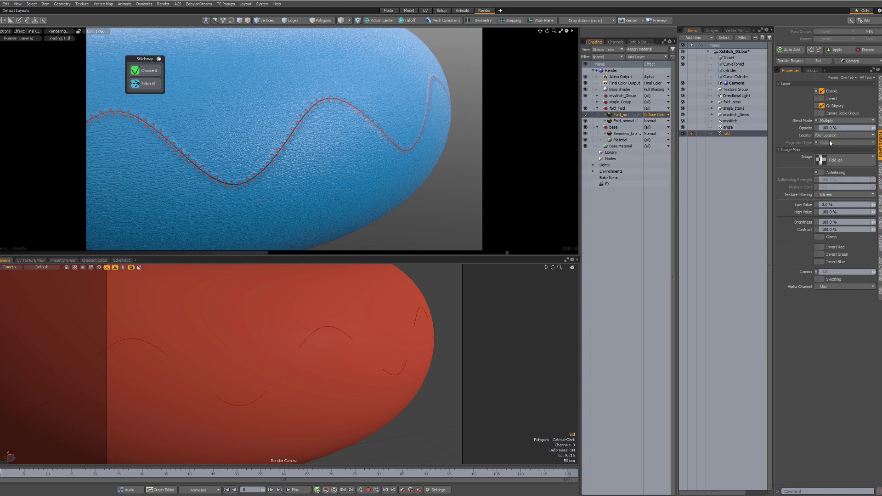
left_click_drag(873, 128, 864, 128)
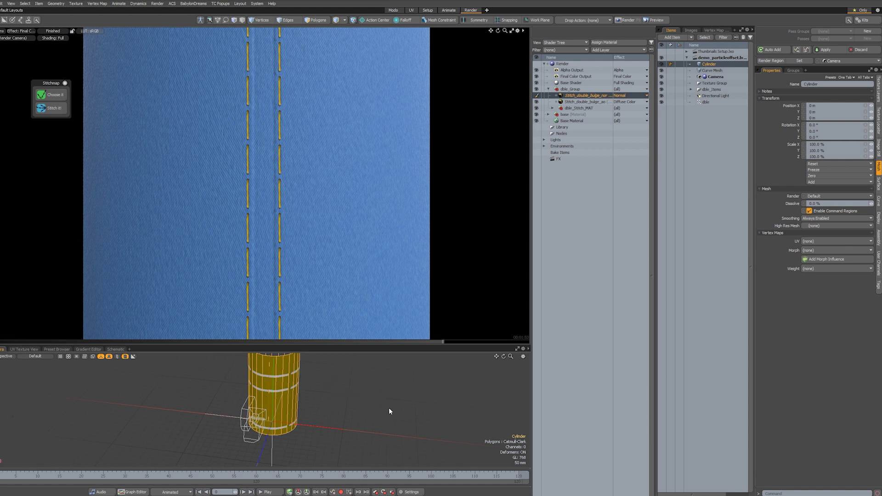
Step: Add a Noise texture in the denim cylinder scene and place it between dble_Group and the base group
left_click(548, 115)
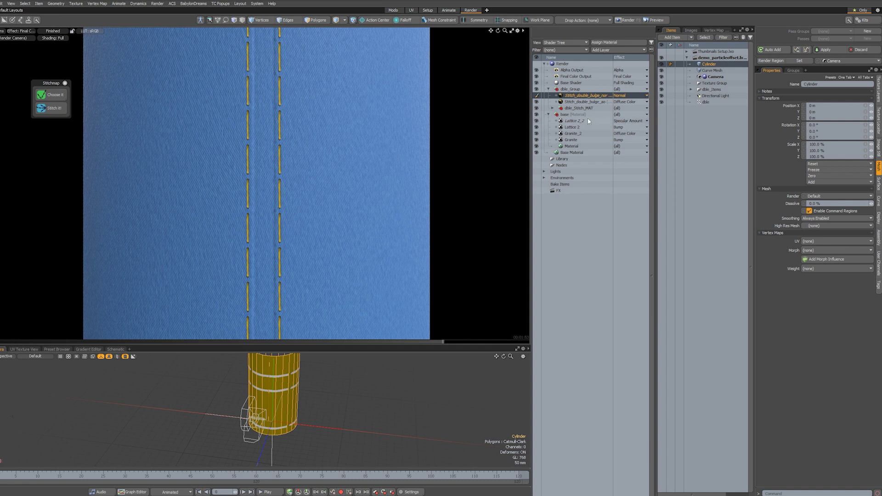
left_click(548, 115)
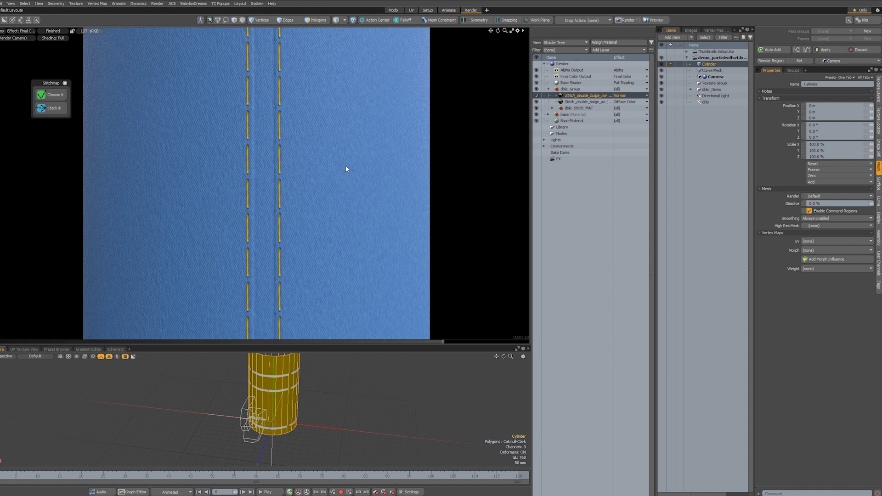
left_click(571, 89)
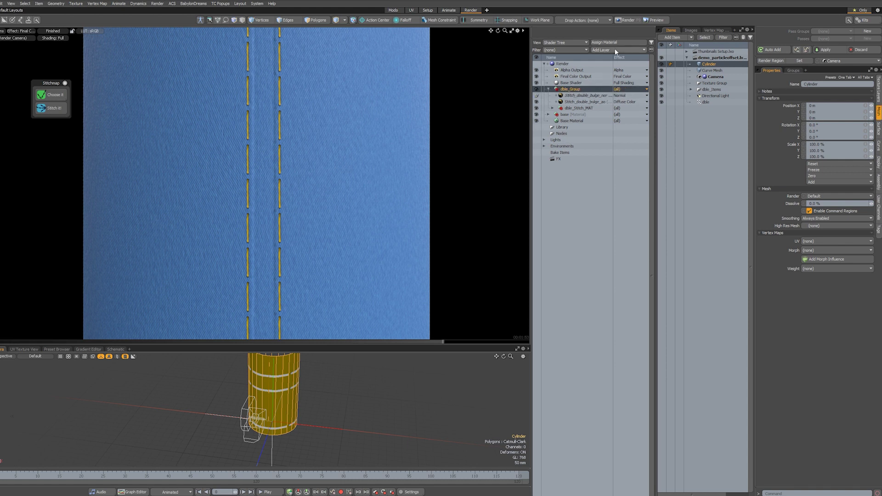
left_click(613, 50)
mouse_move(625, 108)
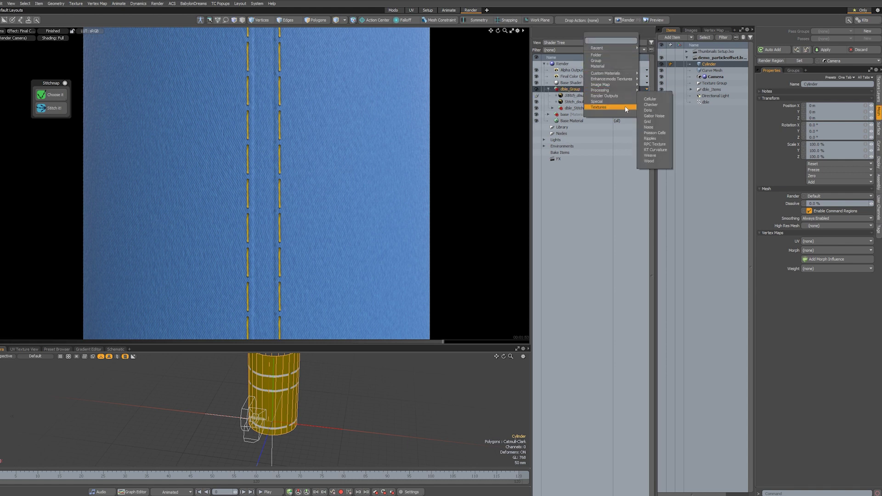
left_click(648, 126)
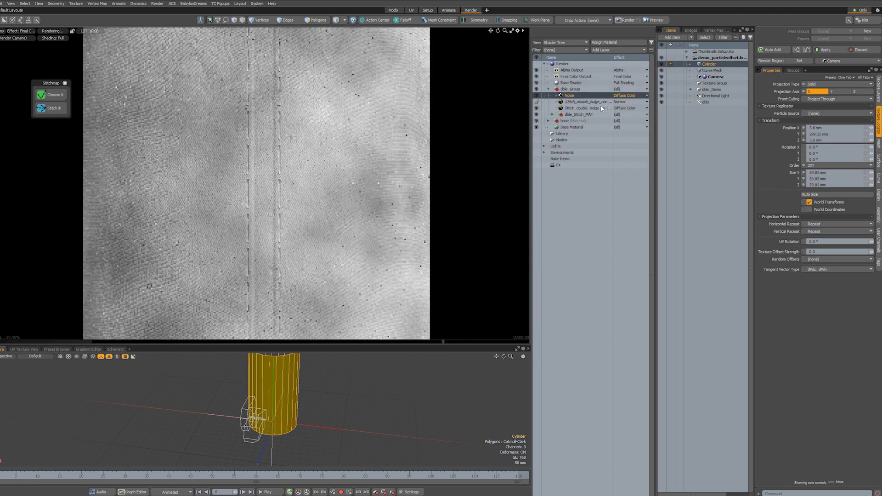
mouse_move(560, 96)
left_mouse_down()
mouse_move(559, 89)
mouse_move(576, 94)
left_mouse_up()
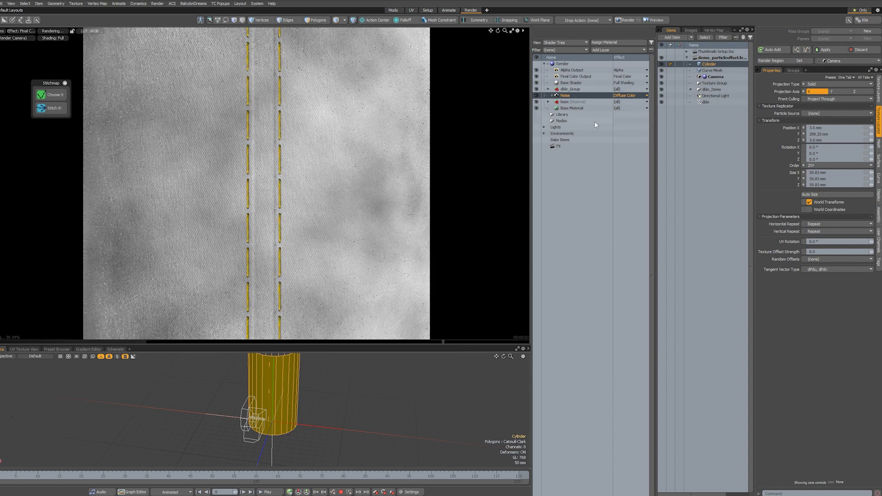
Step: Change the Noise texture's effect from Diffuse Color to Texture Offset
left_click(624, 96)
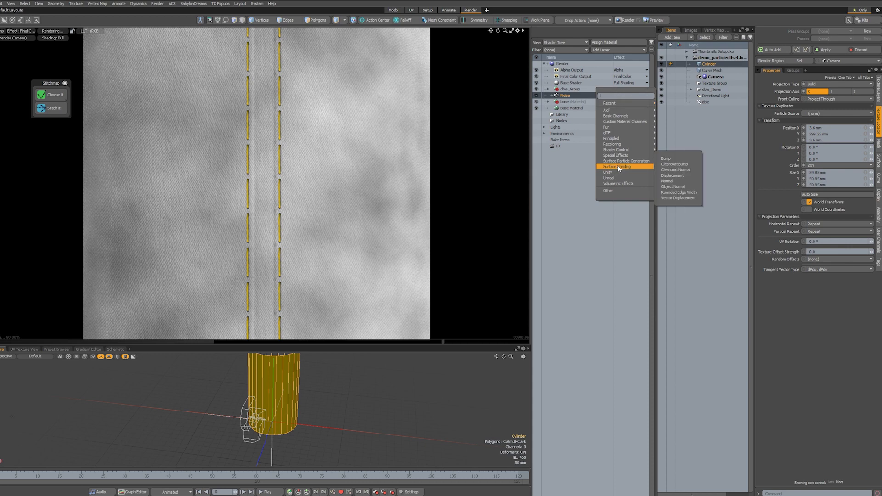
mouse_move(621, 149)
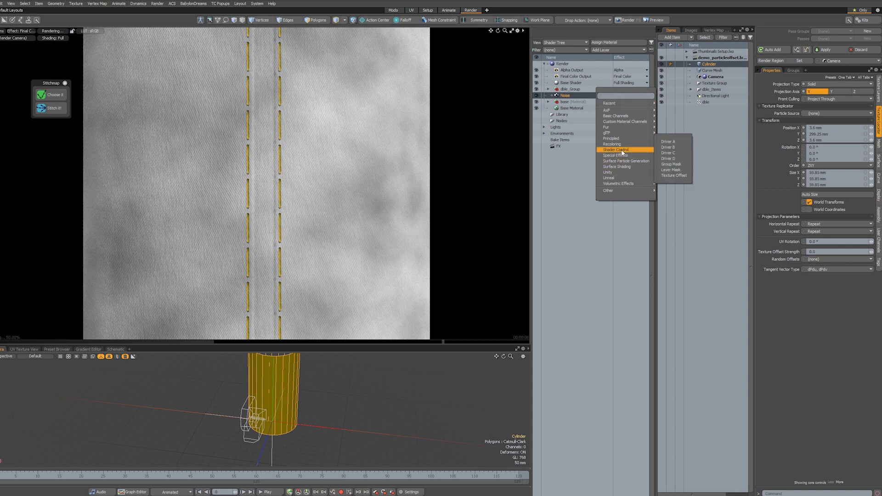
left_click(668, 174)
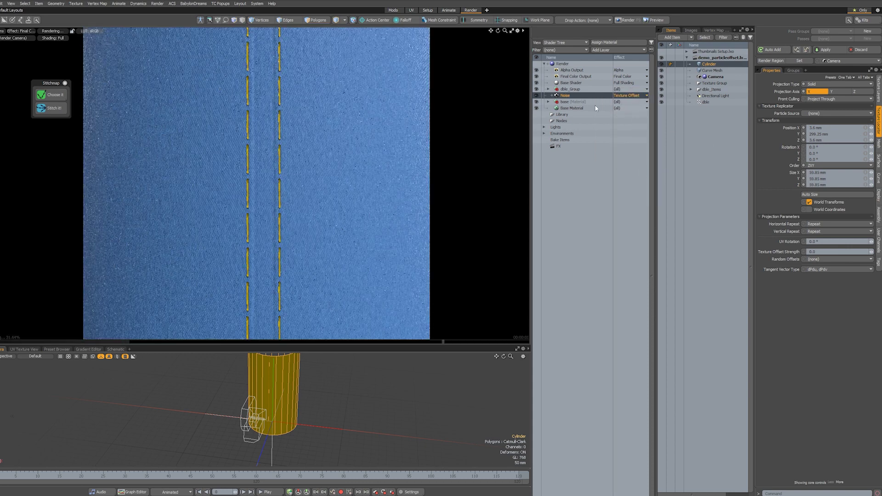
Step: Set the Texture Offset Strength of dble_Group's Stitch_double_bulge normal texture to 1.0
left_click(548, 89)
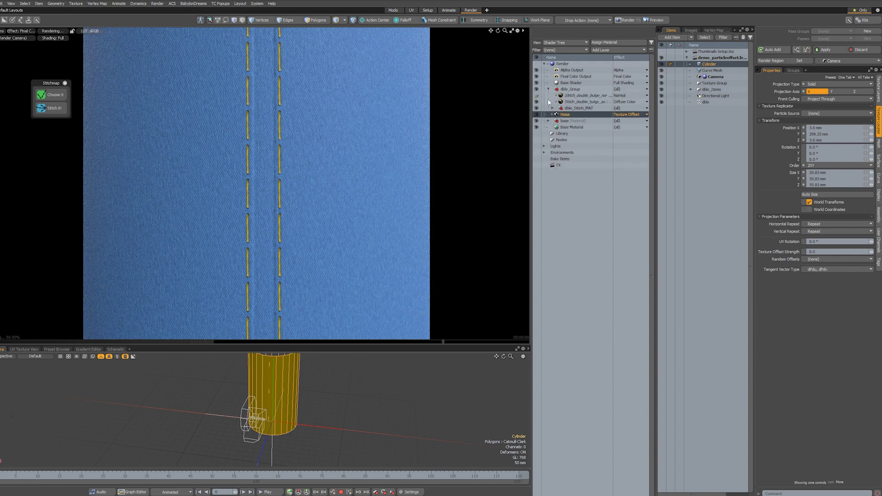
left_click(575, 95)
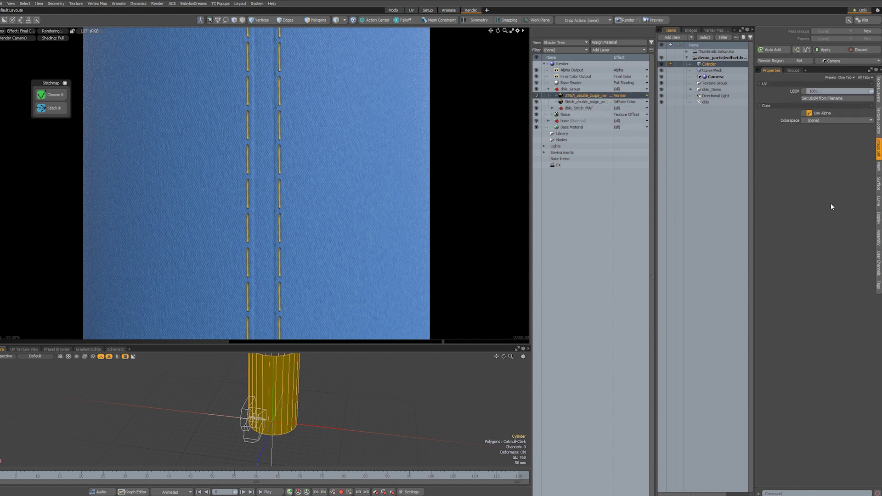
left_click(878, 126)
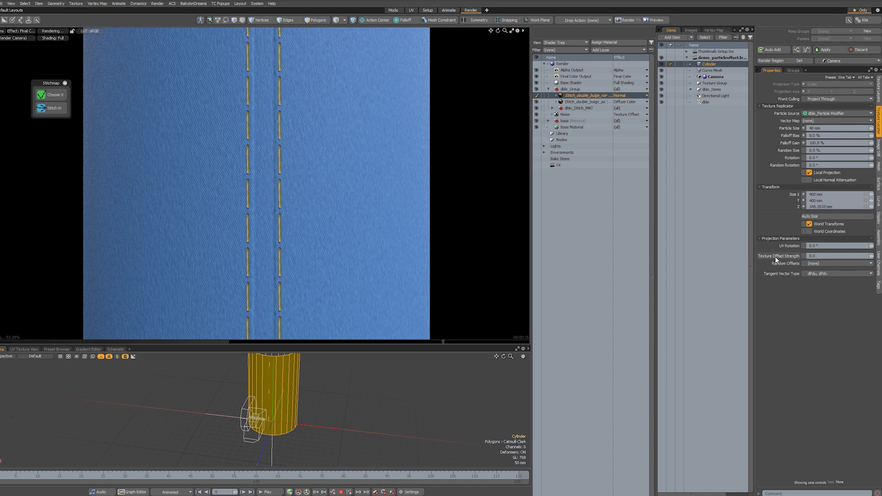
left_click(825, 255)
type("1")
key("Return")
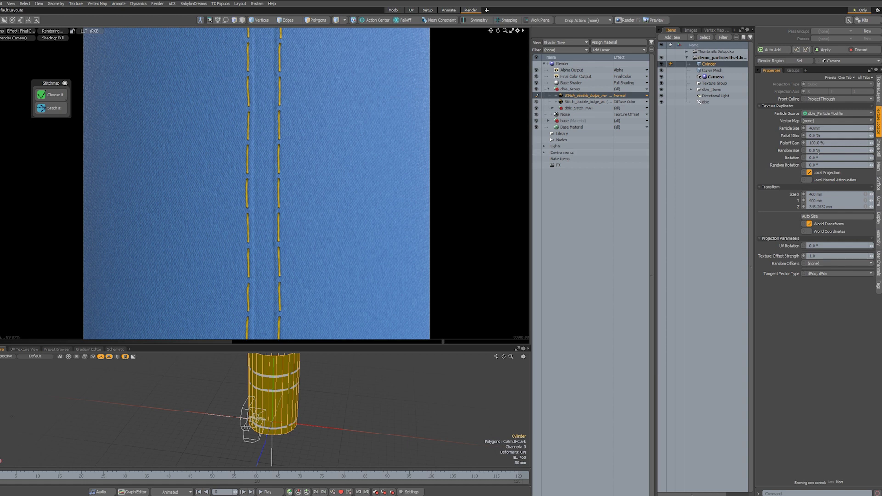
Step: Set the Noise texture's size to 20 mm on all three axes
left_click(587, 114)
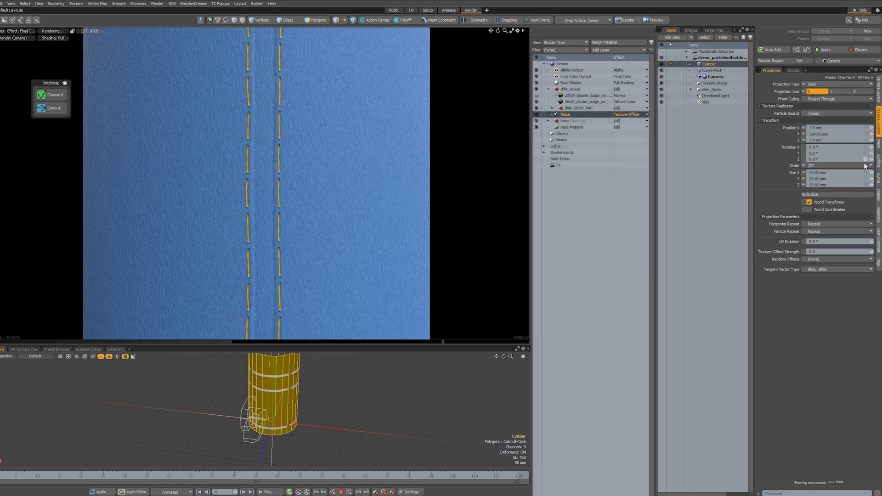
left_click(862, 172)
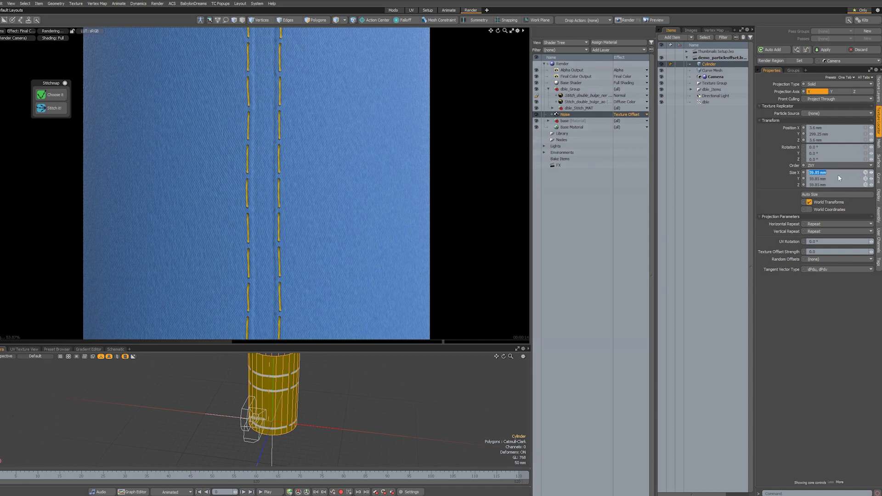
type("20")
key("Return")
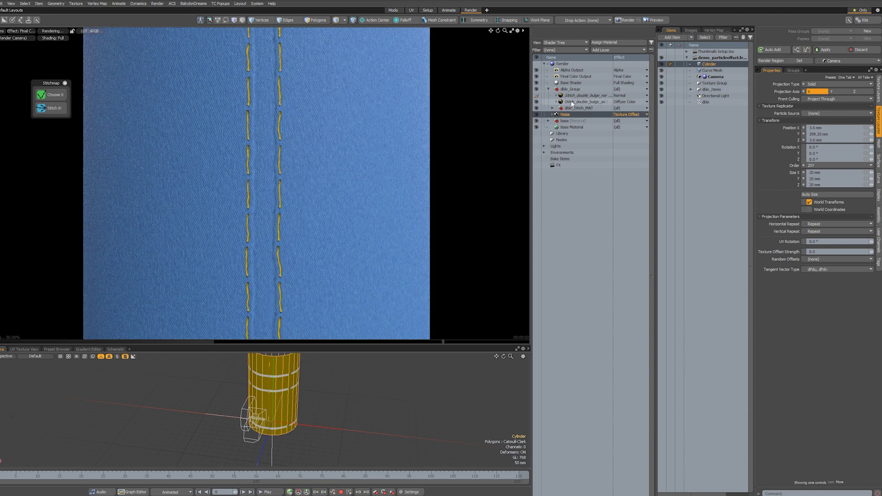
Step: Edit the Texture Offset Strength of the Stitch_double_bulge normal texture again
left_click(586, 95)
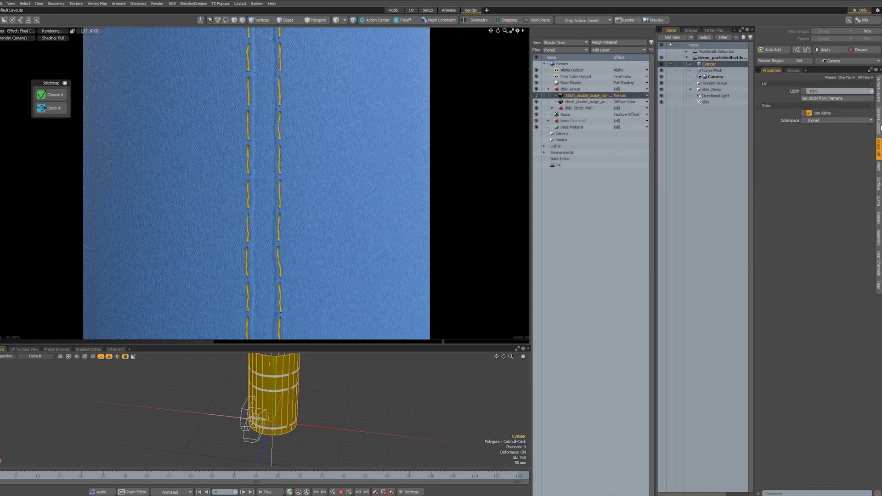
left_click(878, 123)
left_click(828, 255)
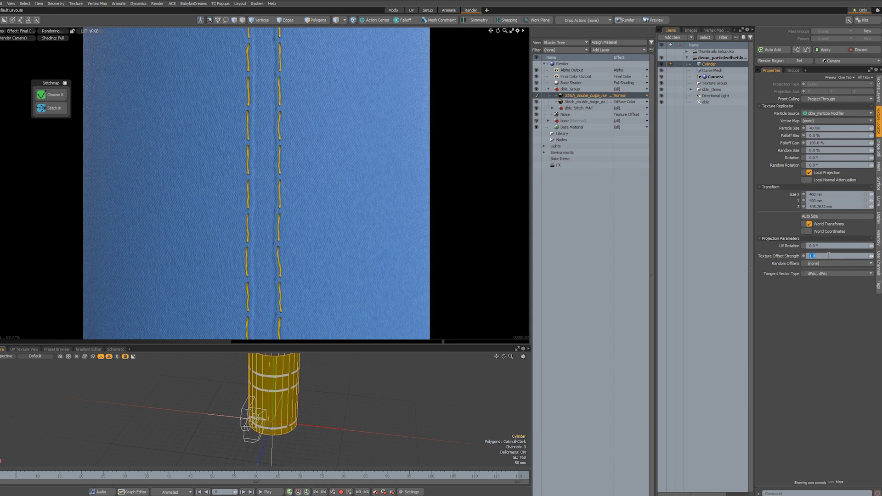
key("BackSpace")
key("Return")
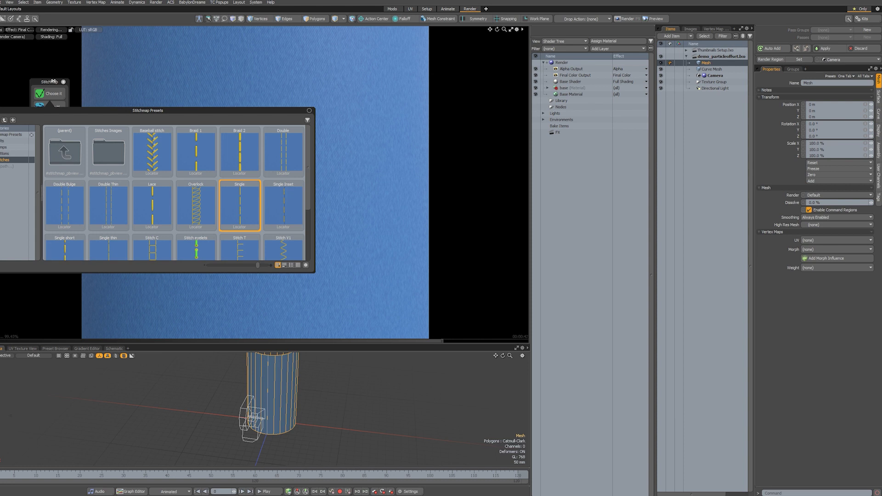
Step: Stitch the mesh with the Single preset as st1_ along Curve Mesh, and place its group above the base group
double_click(239, 203)
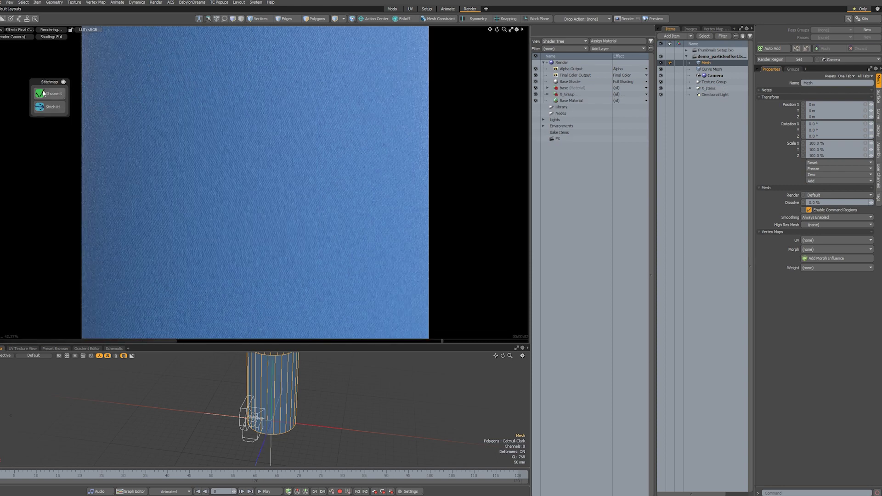
left_click(52, 106)
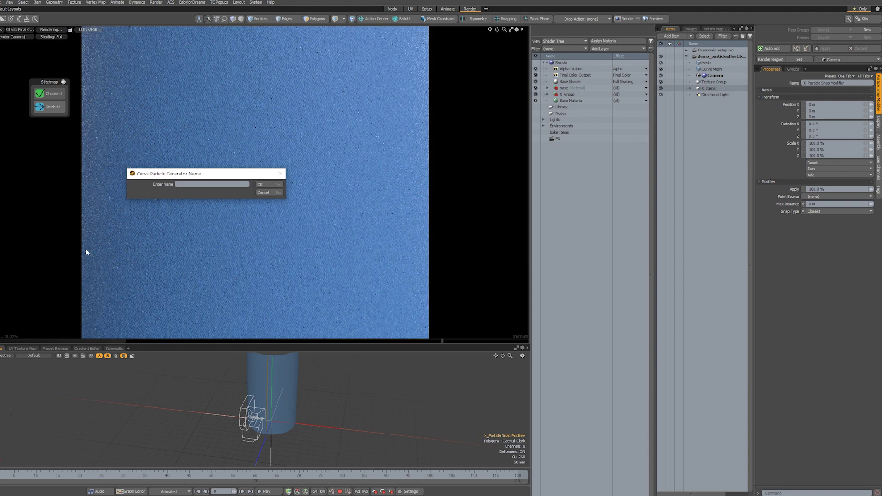
type("st1_")
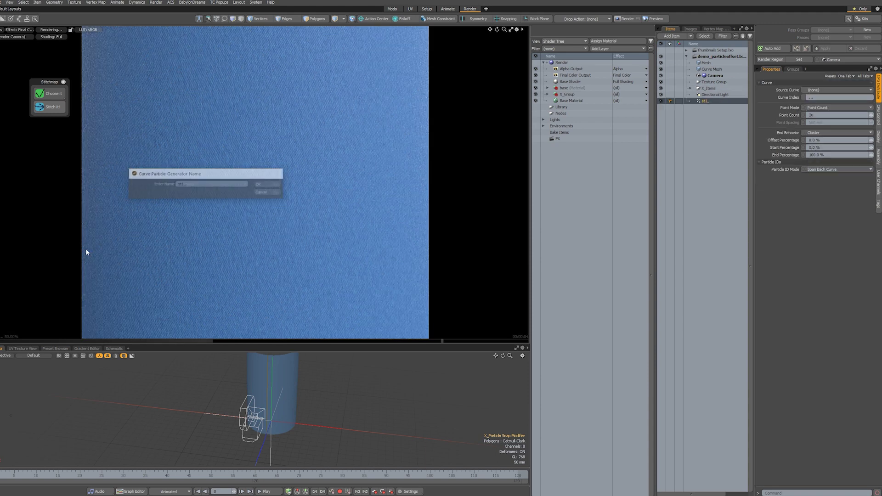
key("Return")
left_click(220, 184)
left_click(222, 183)
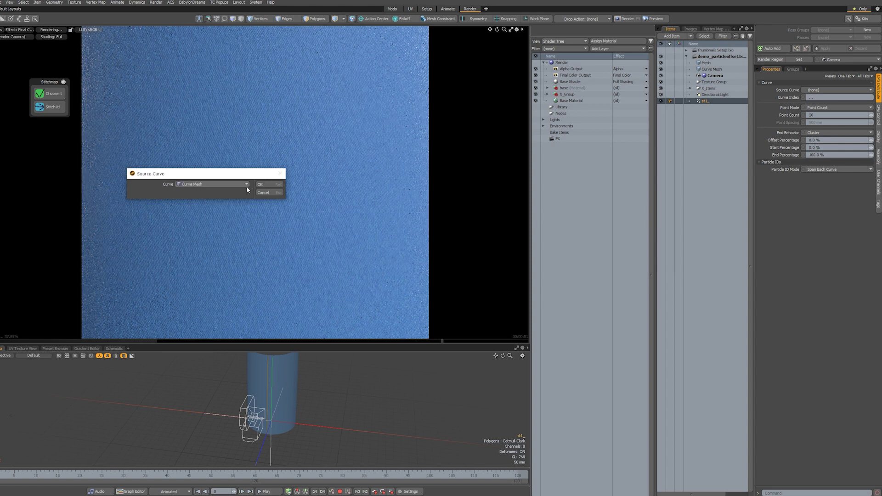
left_click(260, 185)
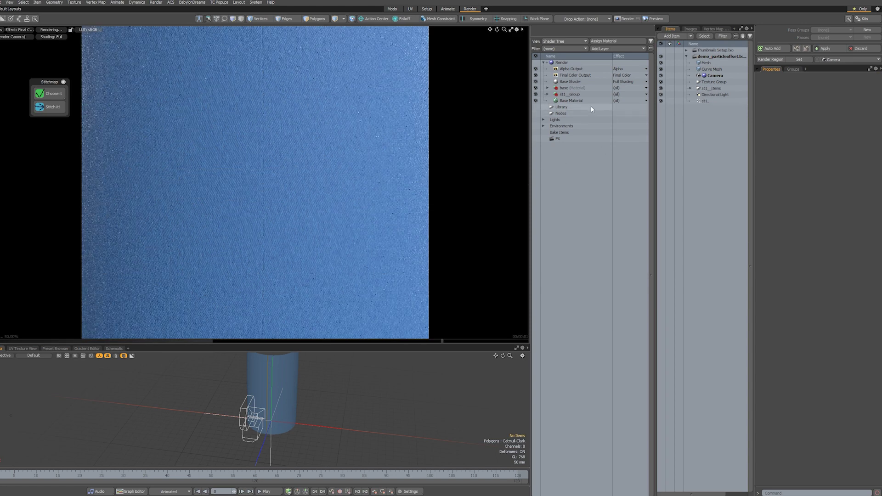
left_click_drag(569, 94, 572, 85)
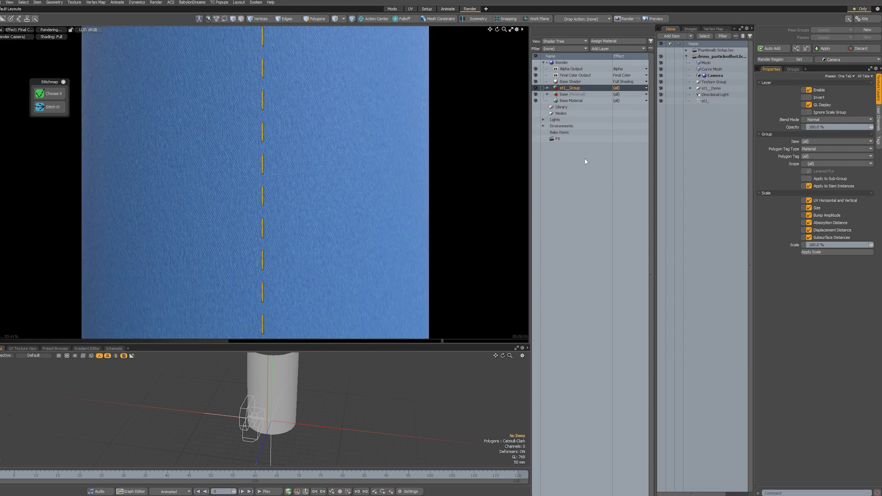
Step: Add a second Single stitch to the mesh, naming its generator st2_ and using Curve Mesh as the source curve
left_click(48, 110)
double_click(237, 200)
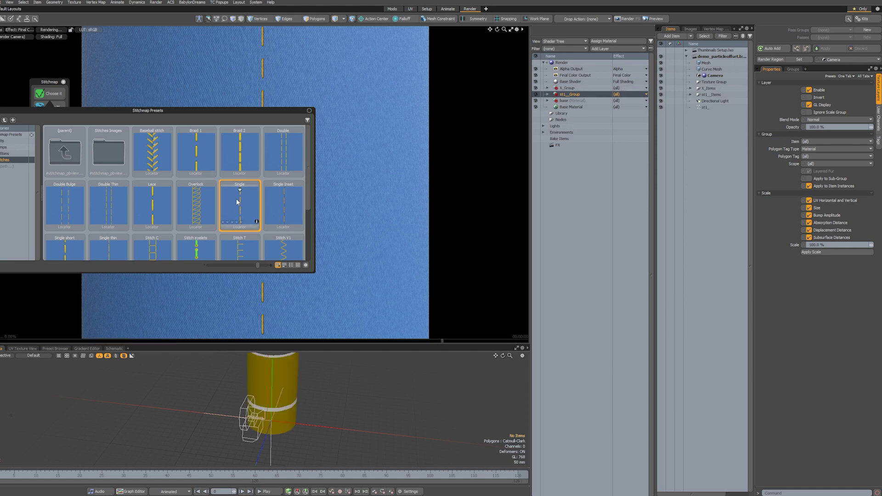
left_click(47, 83)
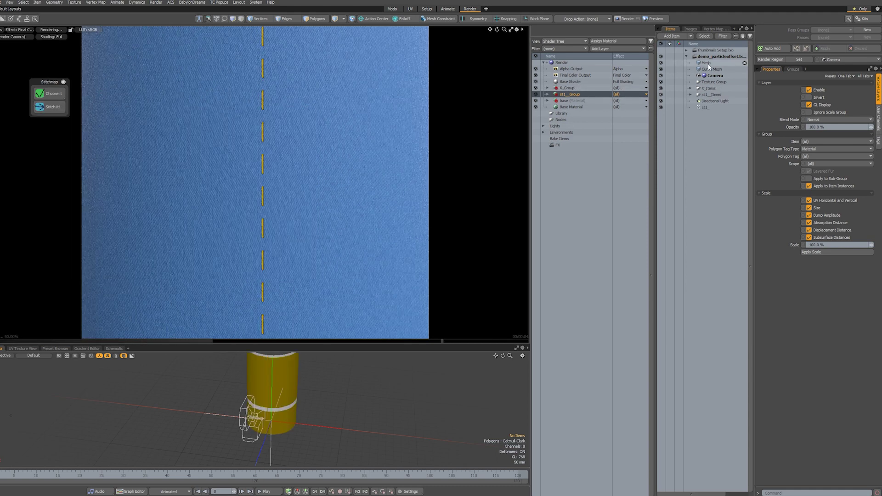
left_click(706, 63)
left_click(50, 106)
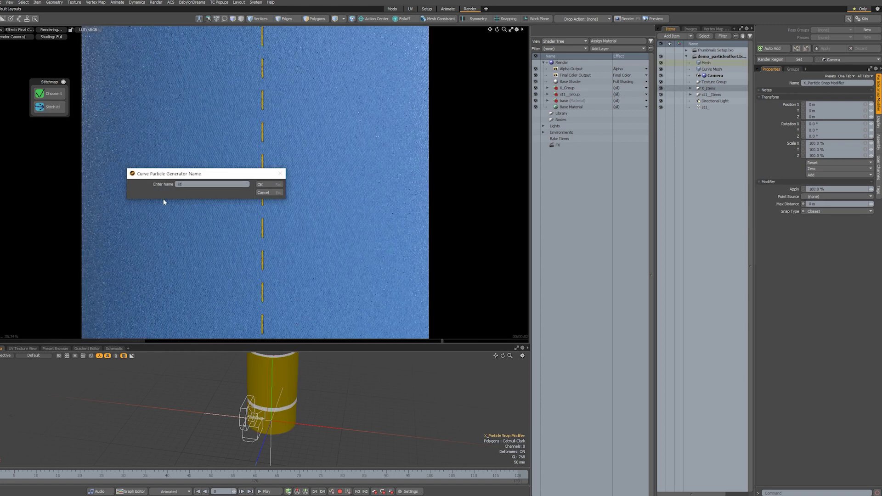
type("st2_")
key("Return")
left_click(214, 184)
left_click(212, 188)
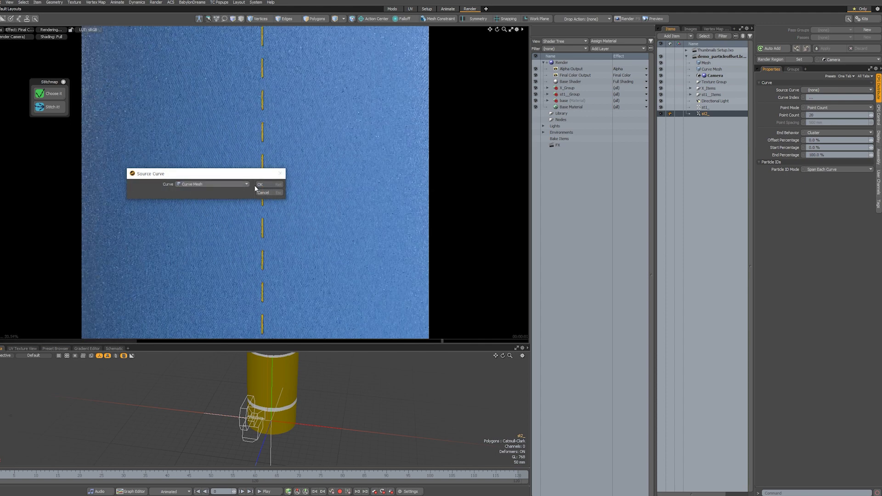
left_click(261, 184)
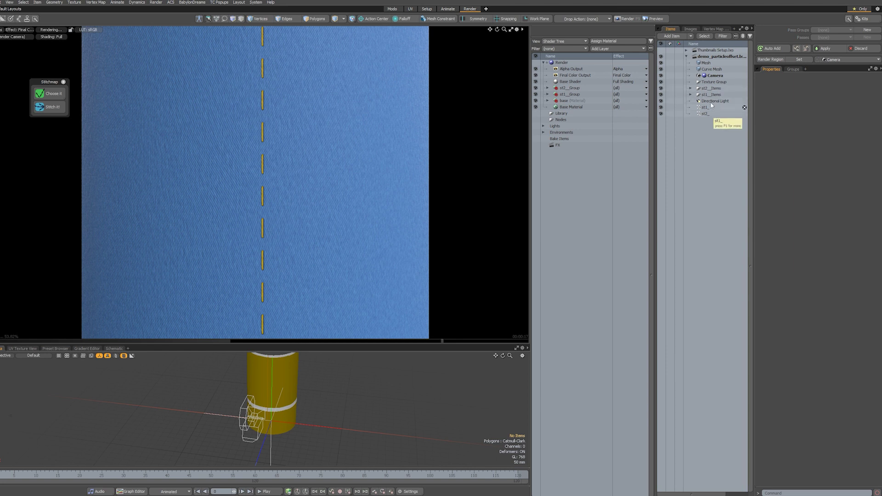
Step: Check the st1_ generator's forward axis and shift the st2__Particle Modifier's position slightly along negative Z
left_click(690, 88)
left_click(722, 37)
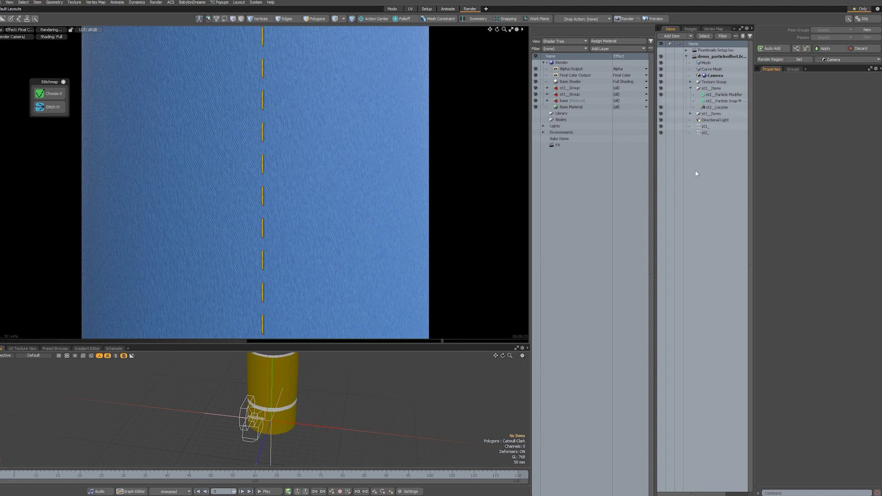
left_click(724, 96)
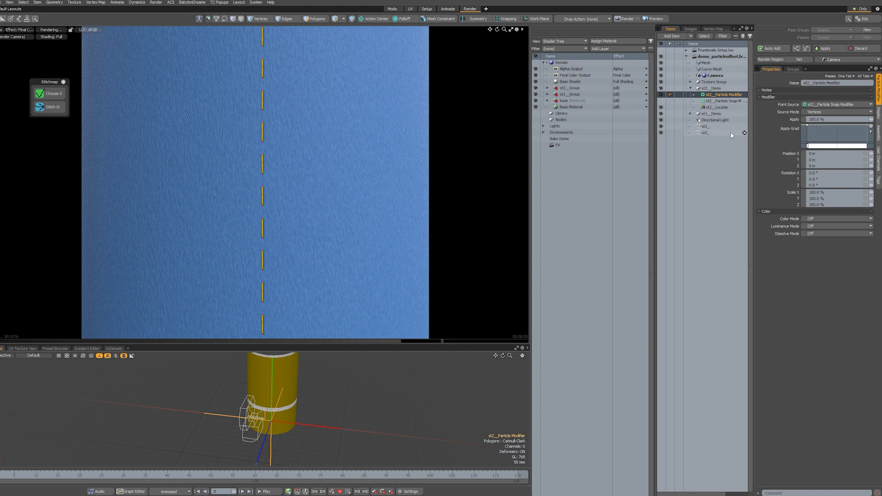
left_click(715, 128)
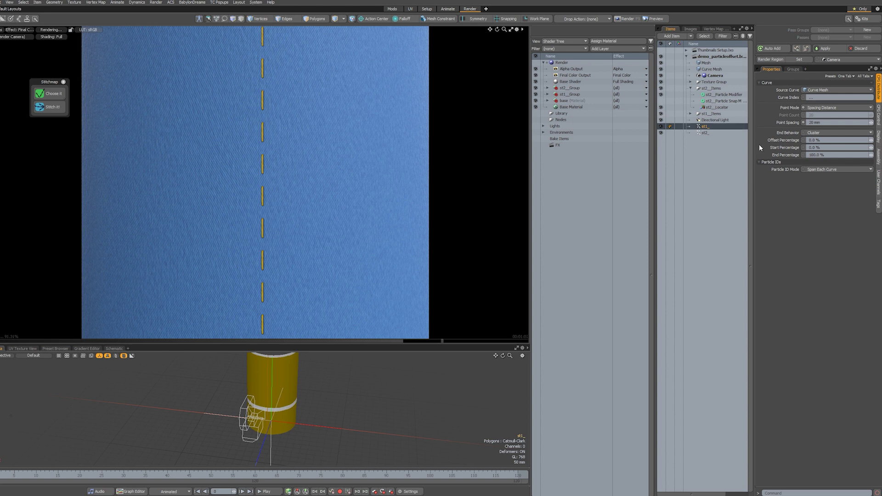
left_click(876, 119)
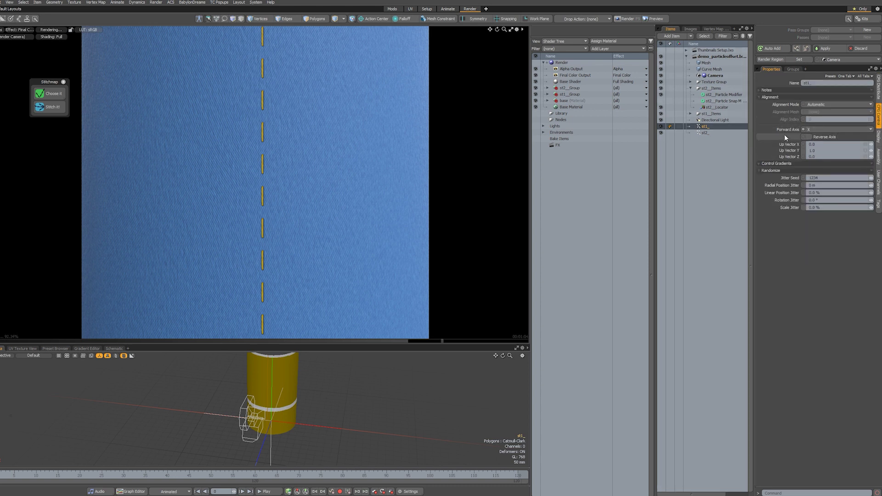
left_click(719, 95)
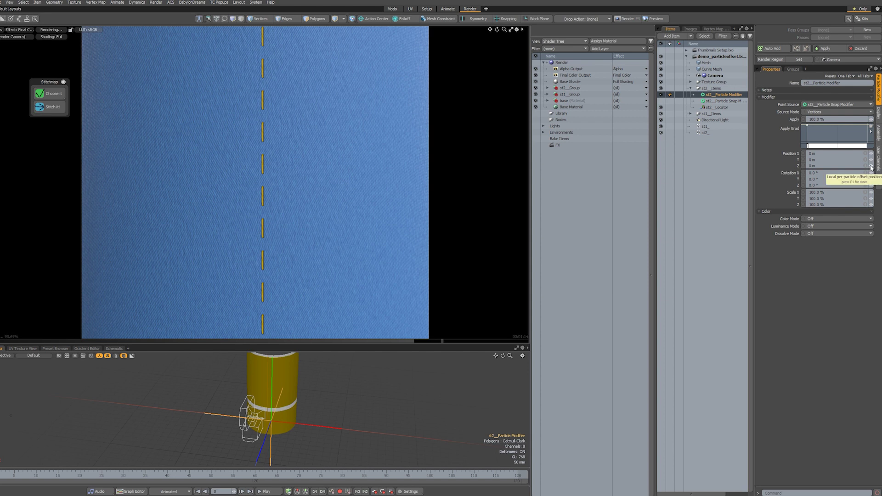
Step: Try the Y forward axis on both the st1_ and st2_ generators and adjust the st2__Particle Modifier's X position
left_click(705, 126)
left_click(714, 133, "shift")
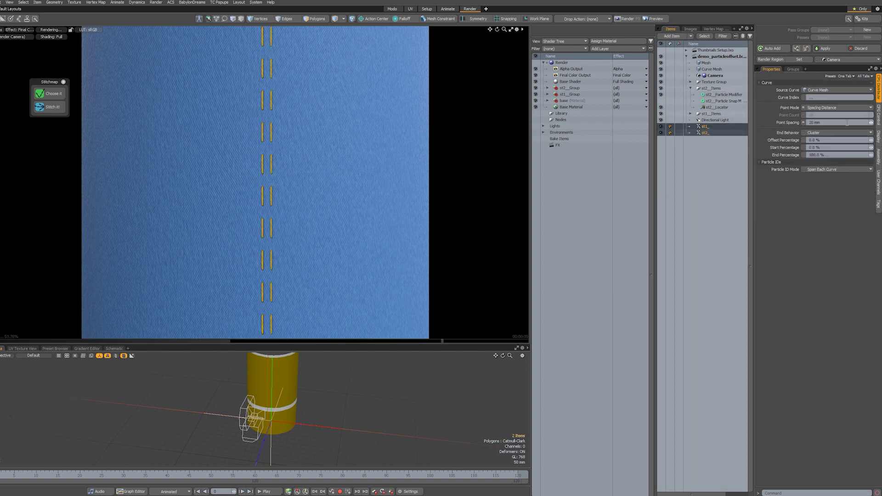
left_click(878, 115)
left_click(826, 129)
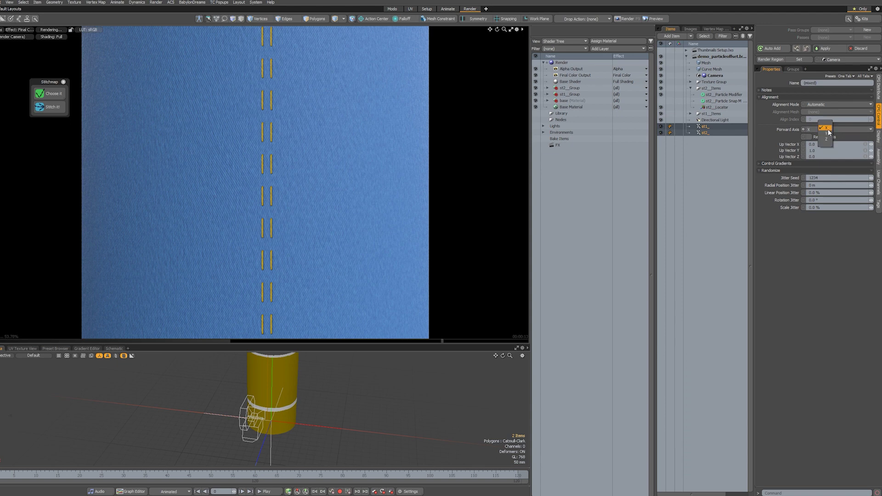
left_click(827, 133)
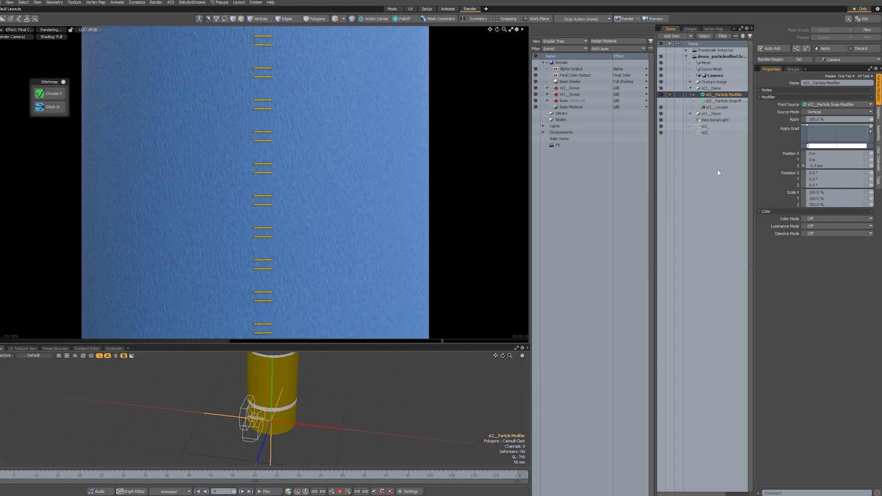
left_click_drag(871, 154, 868, 154)
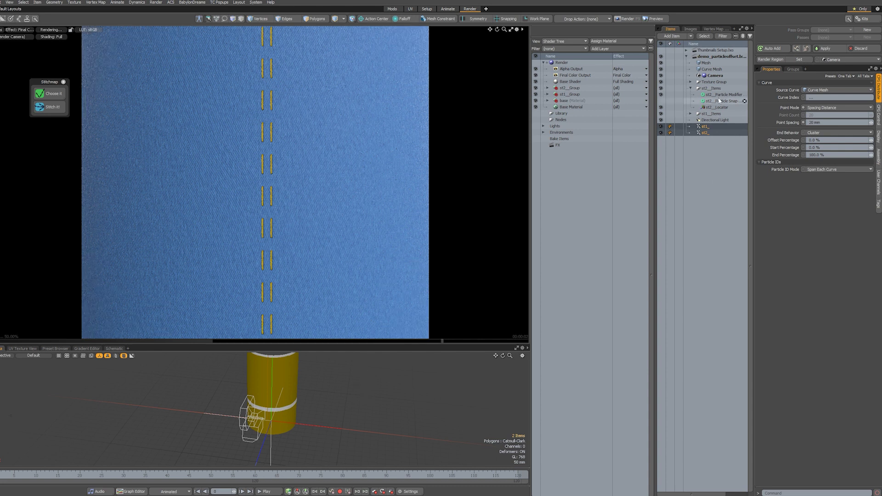
Step: Select the curve polygon of Curve Mesh in polygon selection mode
left_click(711, 69)
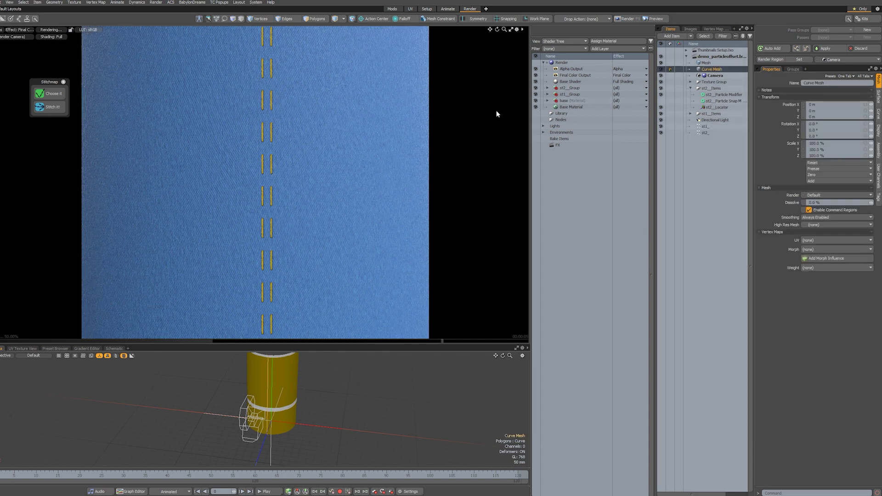
left_click(316, 19)
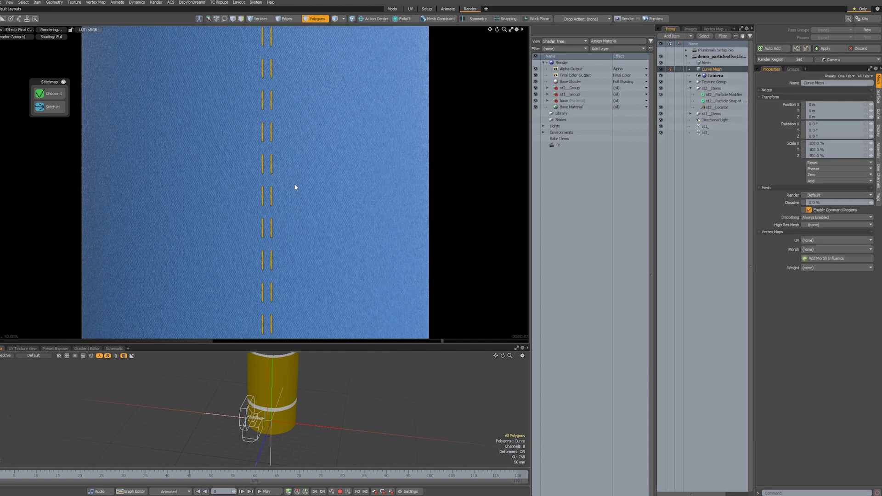
left_click(268, 389)
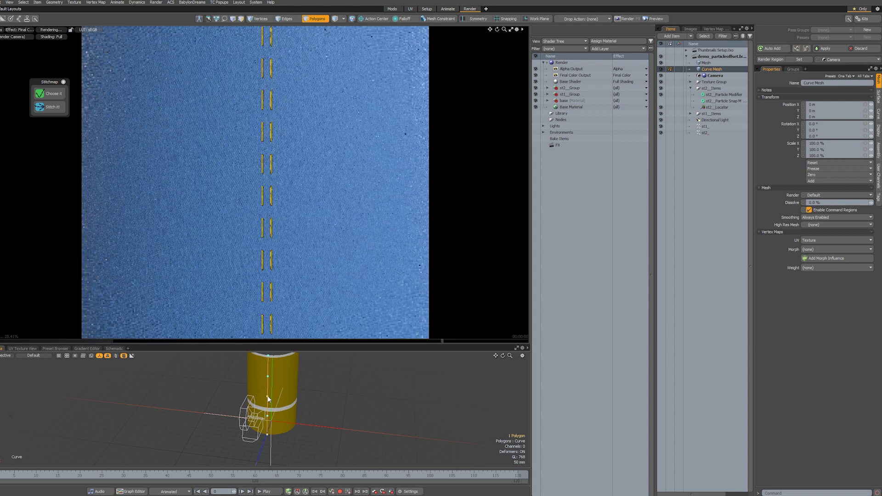
left_click_drag(268, 396, 280, 406)
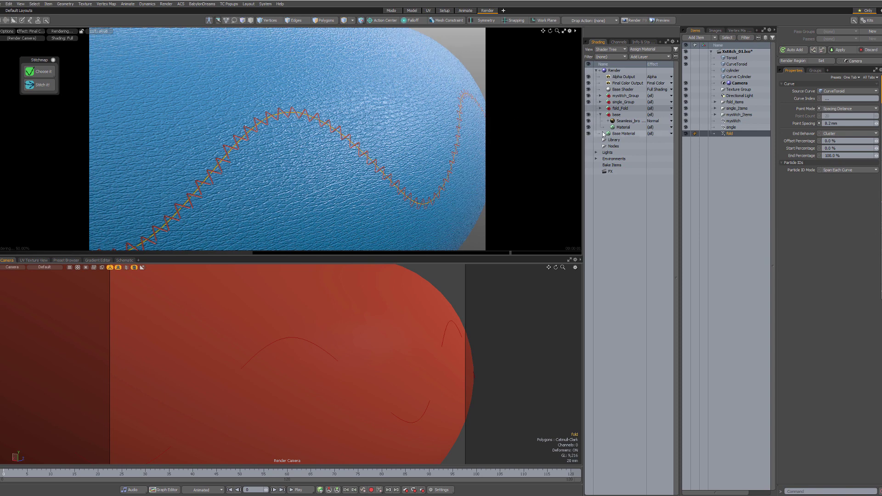
Step: Hide the seamless normal texture in the base group and add a Constant layer to that group
left_click(588, 120)
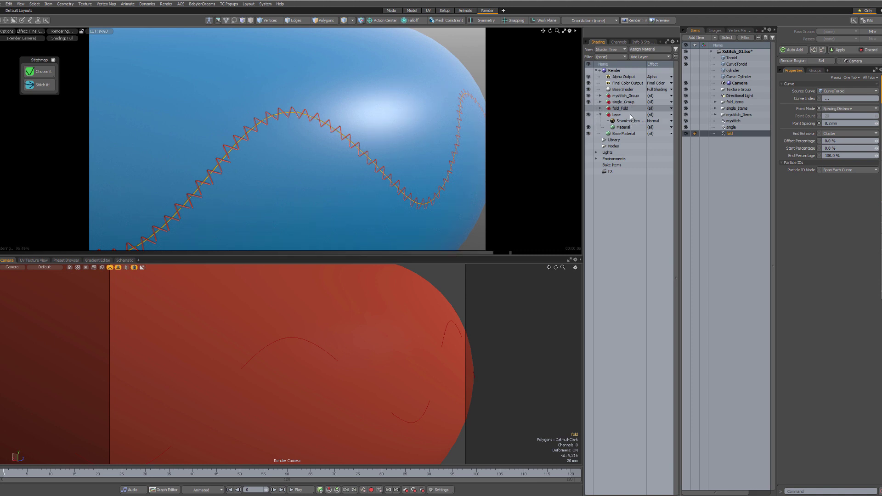
left_click(631, 115)
left_click(649, 56)
mouse_move(651, 99)
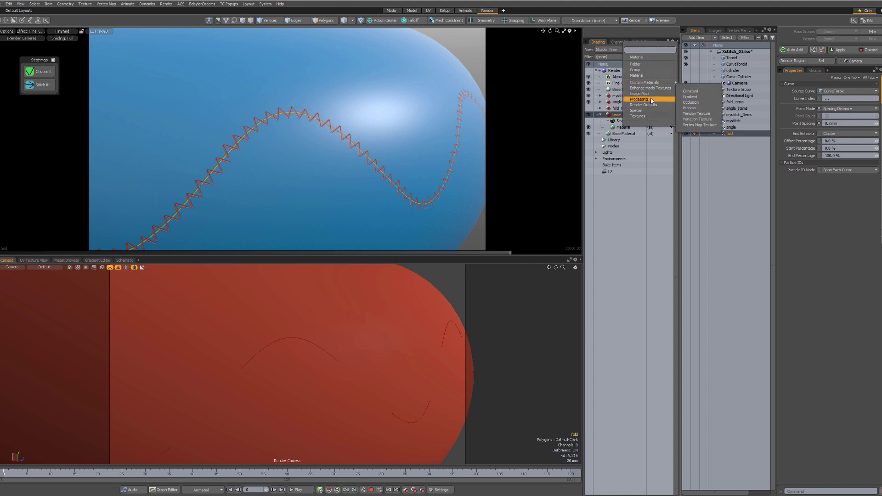
left_click(691, 91)
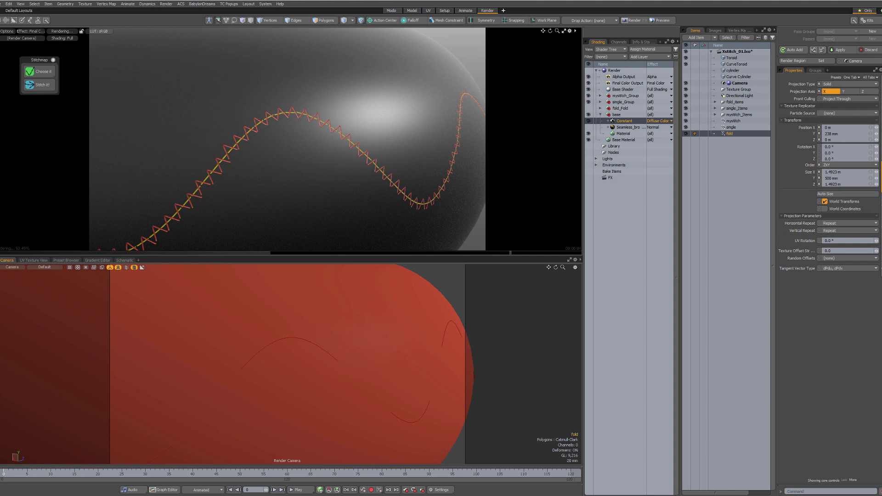
Step: Set the Constant layer's colour to linear RGB values 0.5, 0.5 and 1
left_click(881, 145)
left_click(843, 166)
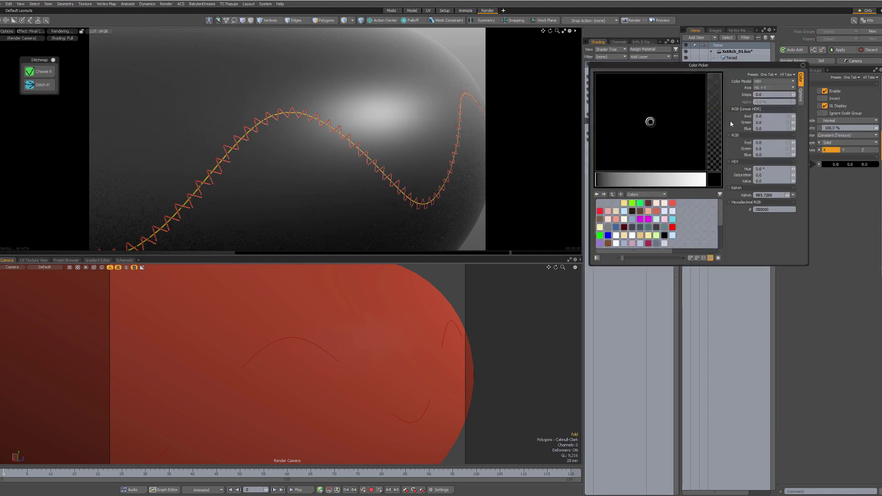
left_click(758, 116)
type(".5")
key("Tab")
type(".5")
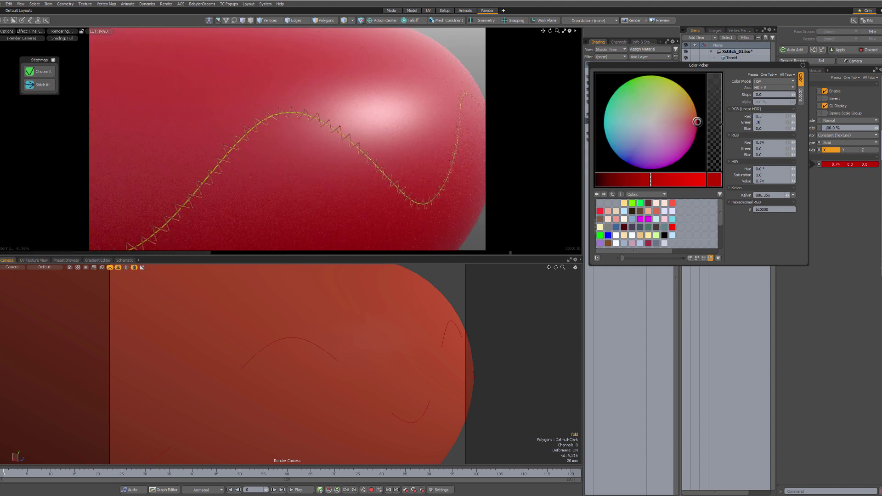
key("Tab")
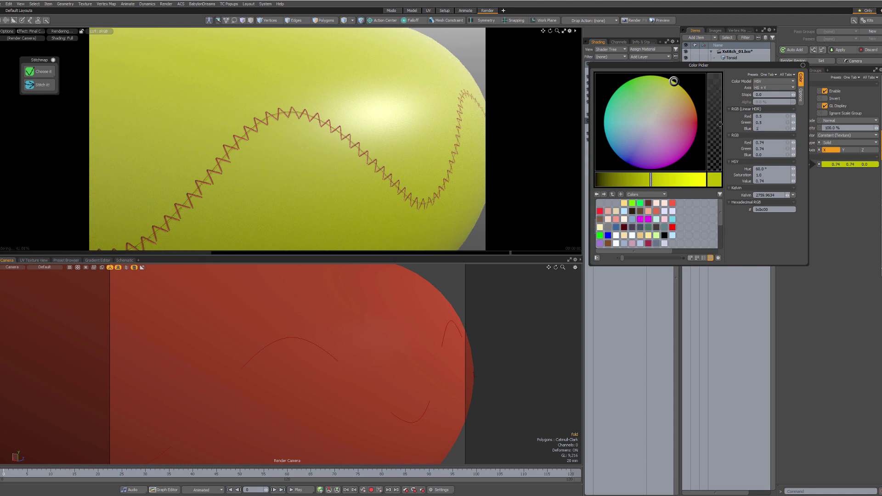
type("1")
key("Tab")
left_click(826, 209)
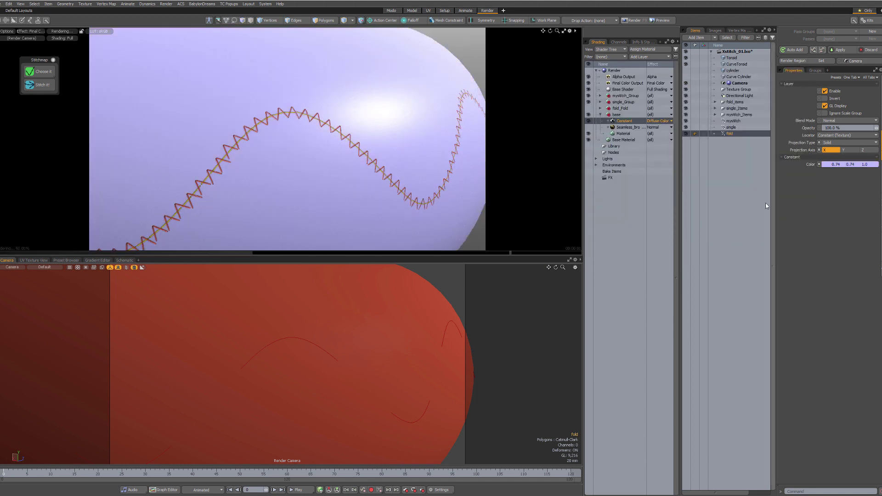
Step: Change the Constant layer's effect to Normal and disable the layer
left_click(659, 120)
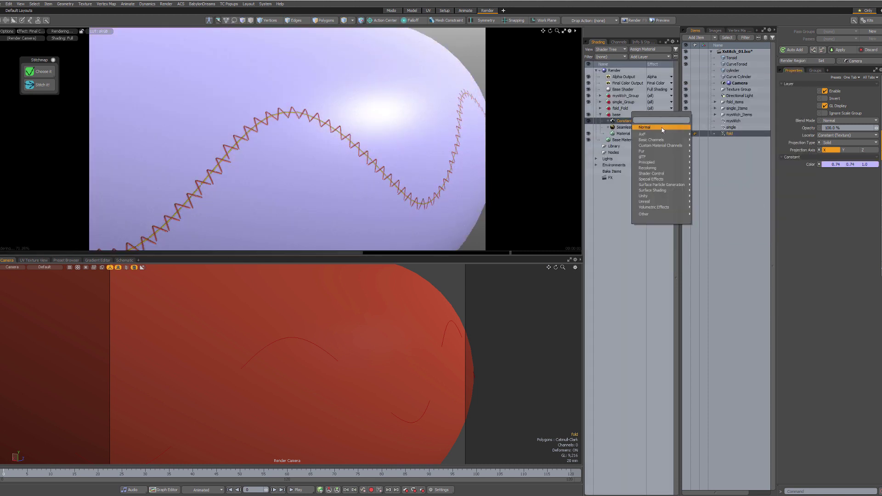
left_click(662, 129)
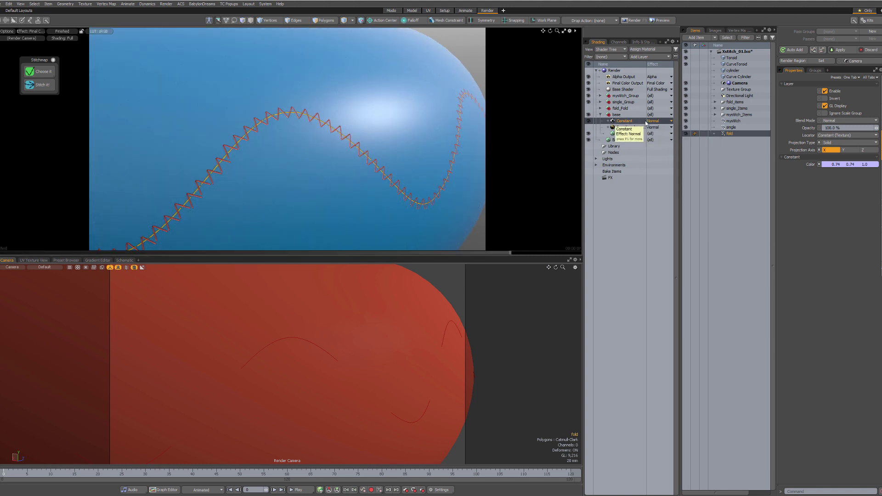
left_click(588, 121)
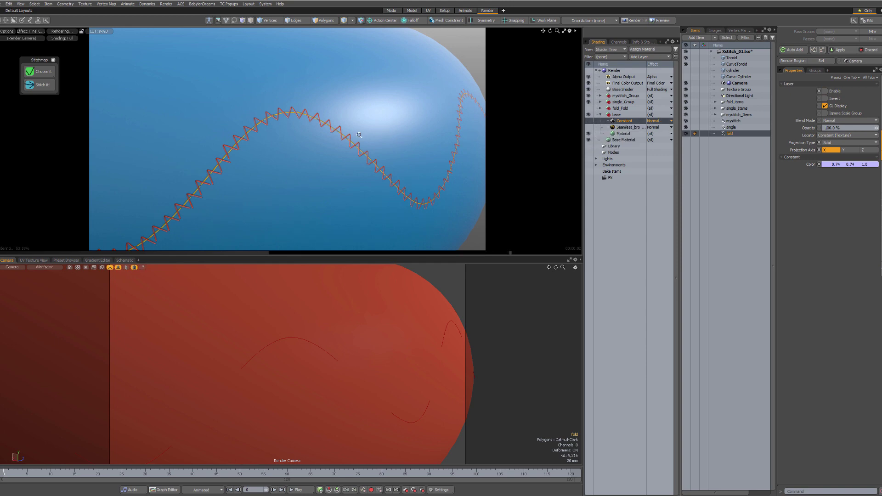
Step: Select the Normal-effect stitch image layer in single_Group to inspect its image map and blend settings
left_click_drag(351, 135, 422, 134, "ctrl+alt")
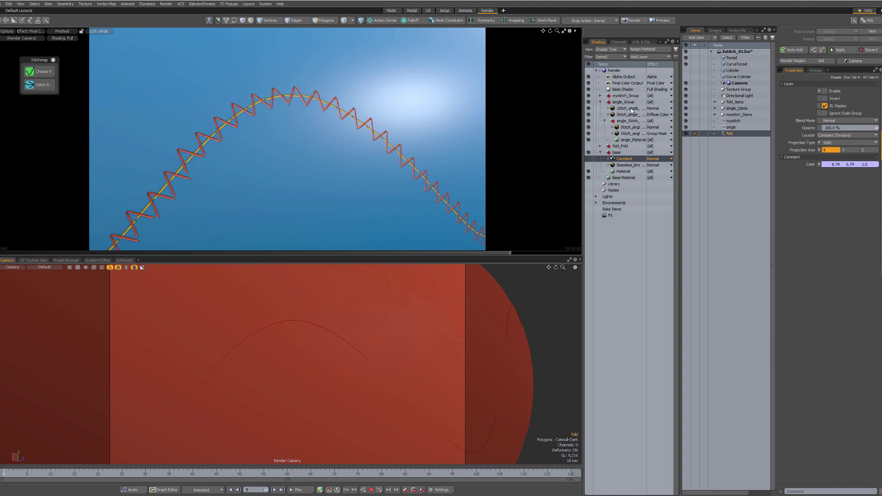
right_click(631, 111)
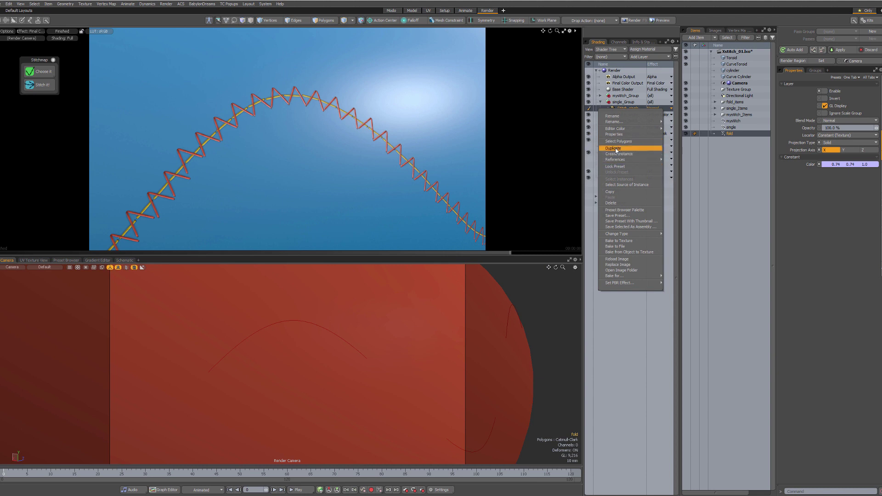
left_click(544, 147)
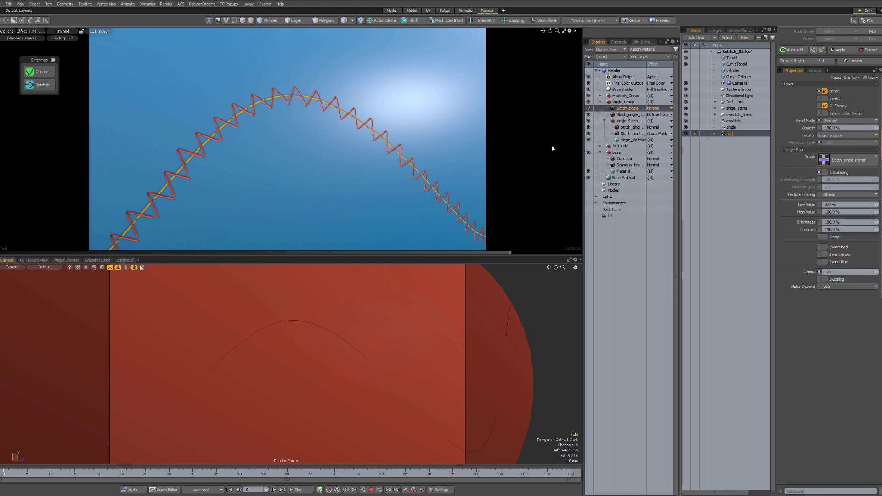